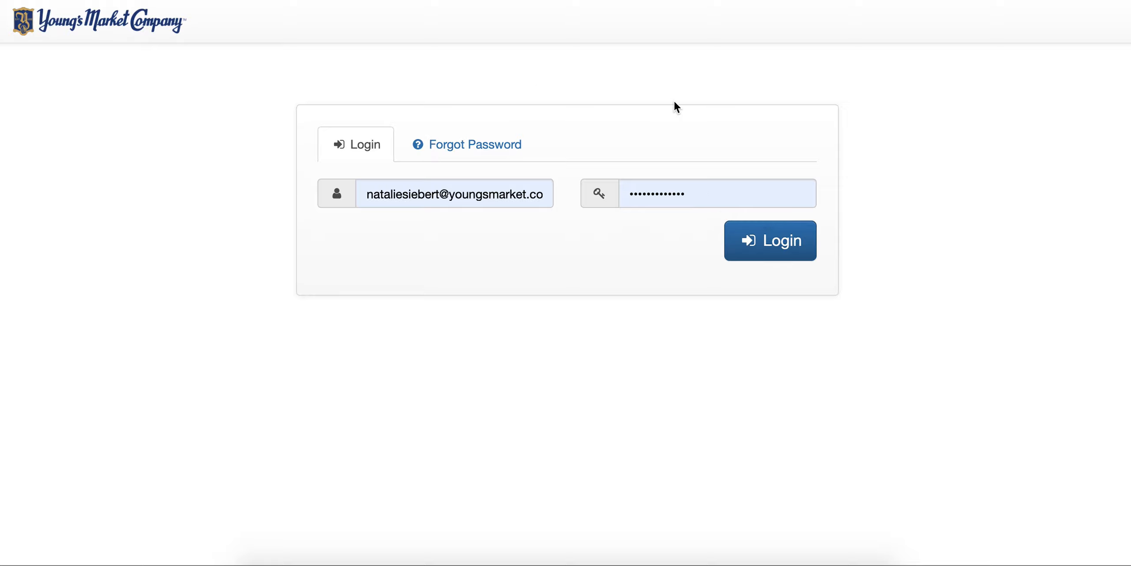
- Log in and open My Projects, listing Golf Charity Menu, Dew & A Brew and Suite
click(771, 255)
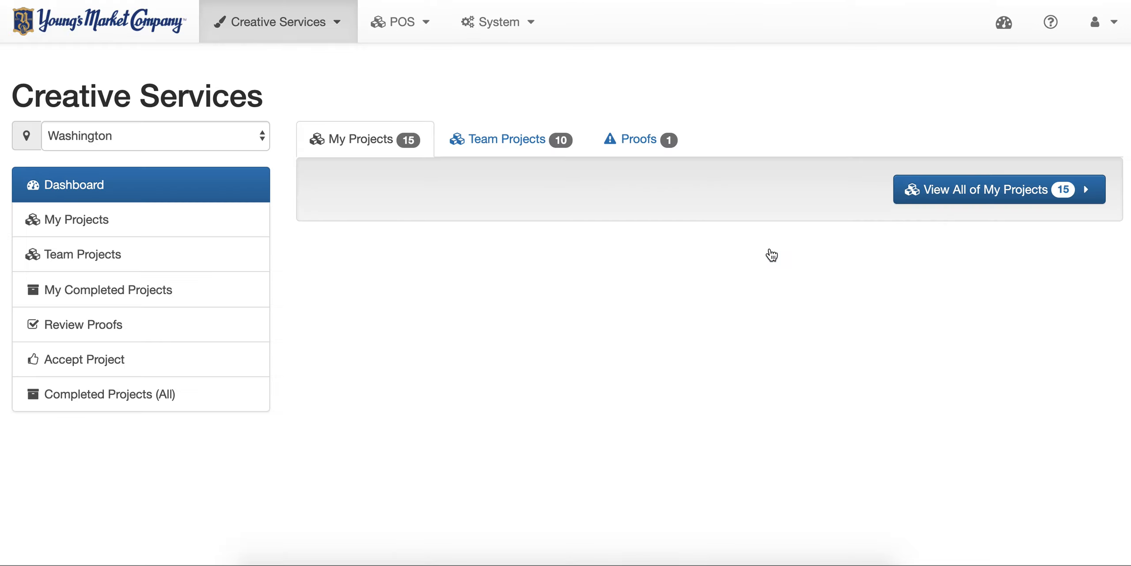
click(285, 28)
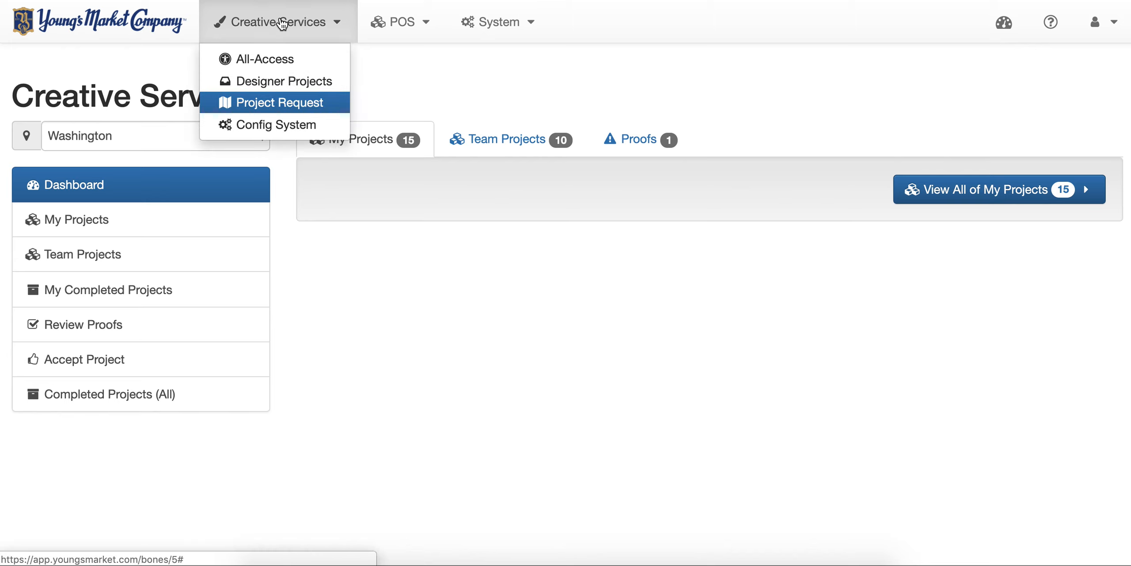
click(281, 109)
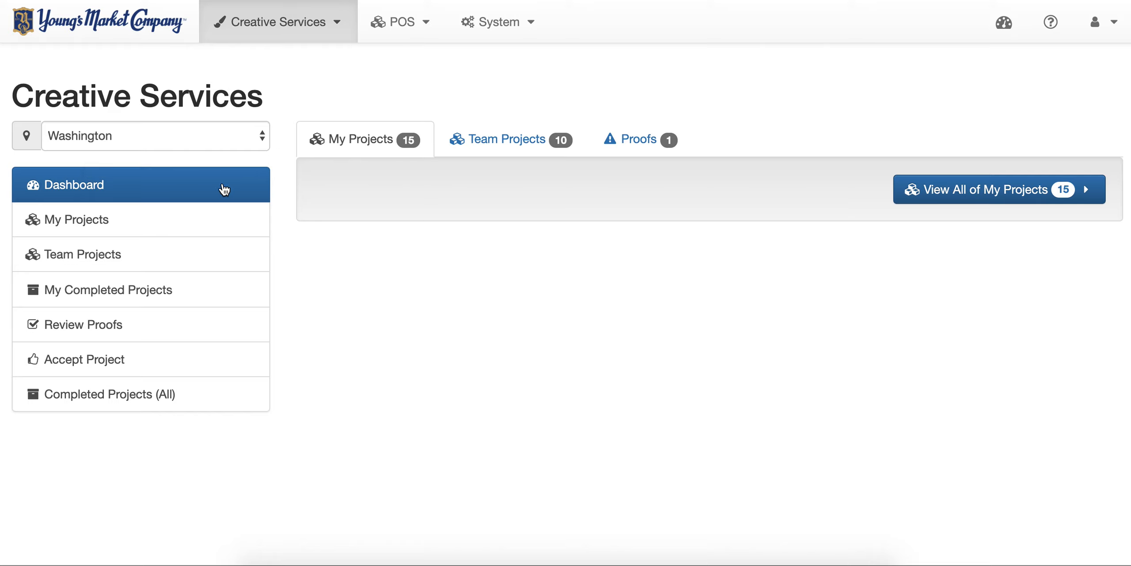
click(133, 226)
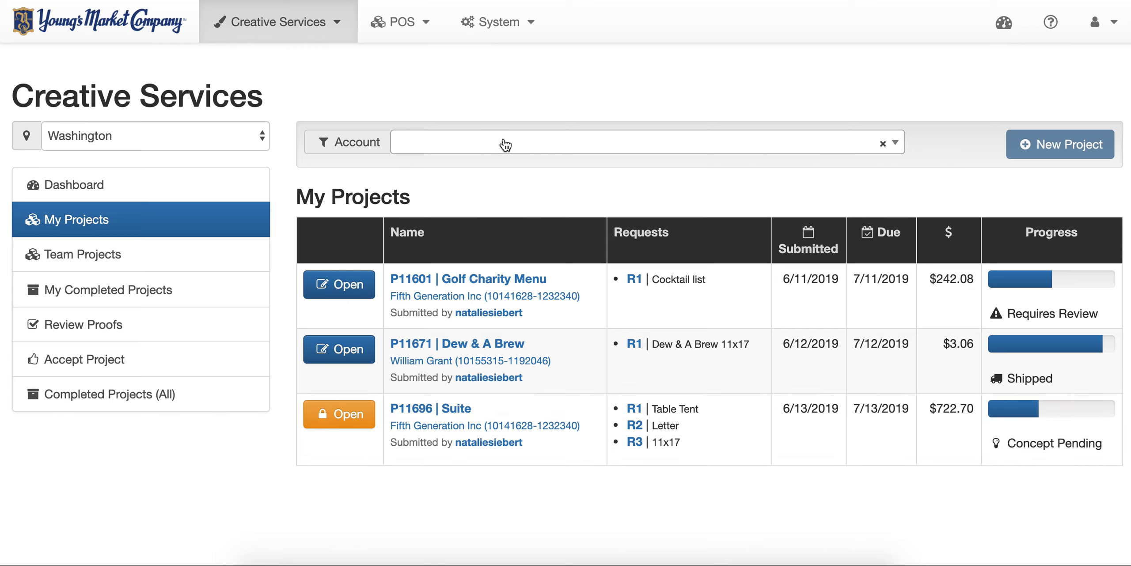
- Filter projects by searching 'youngs m' and choosing the Youngs Market Express - Washington account
click(475, 144)
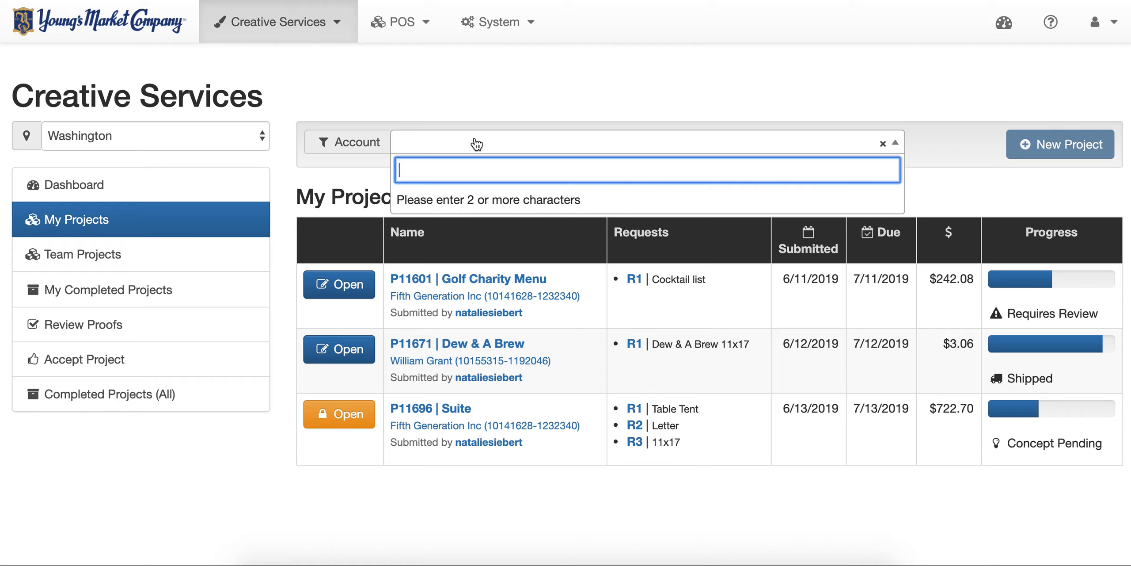
text(youngs)
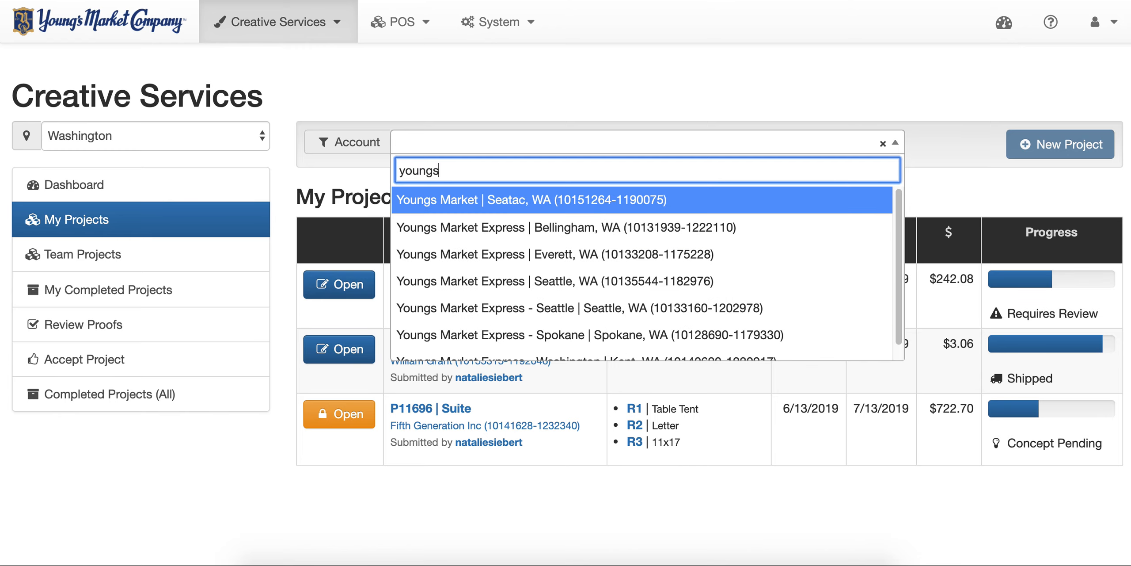
text( m)
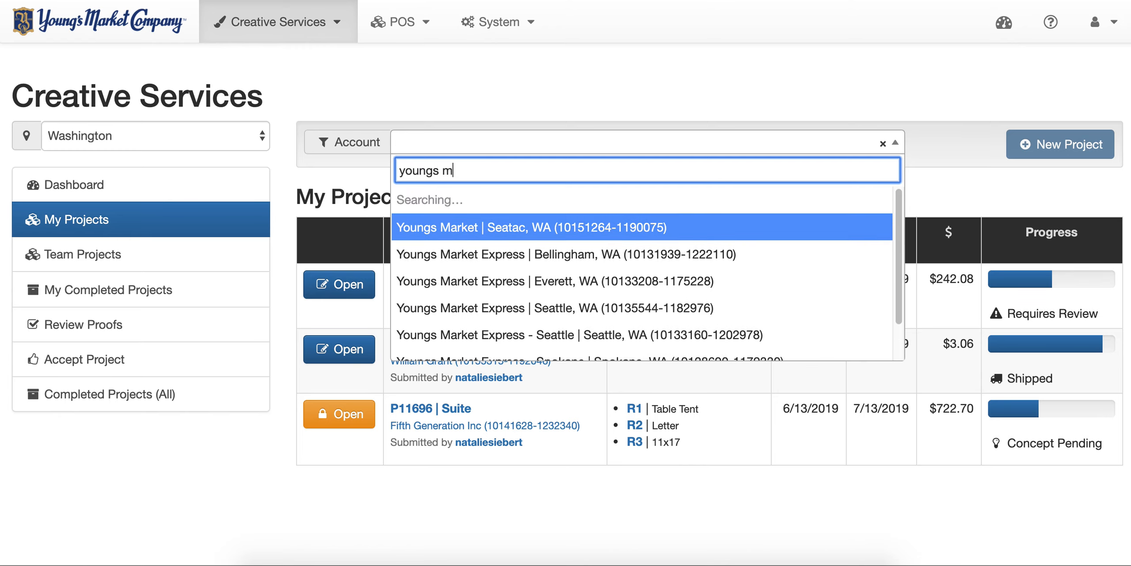
scroll(491, 283, down, 1)
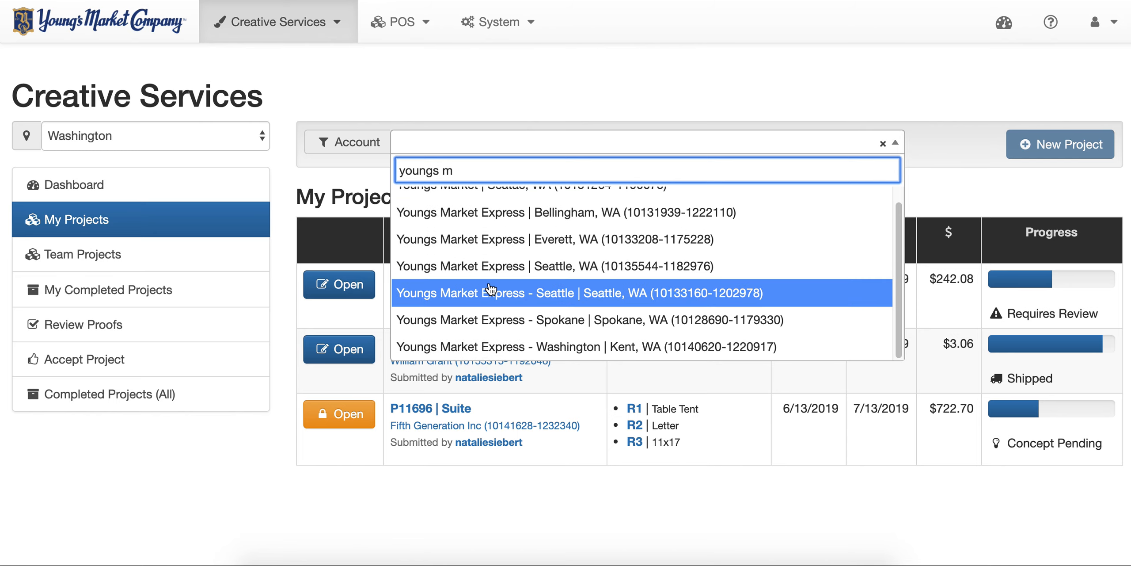
click(478, 347)
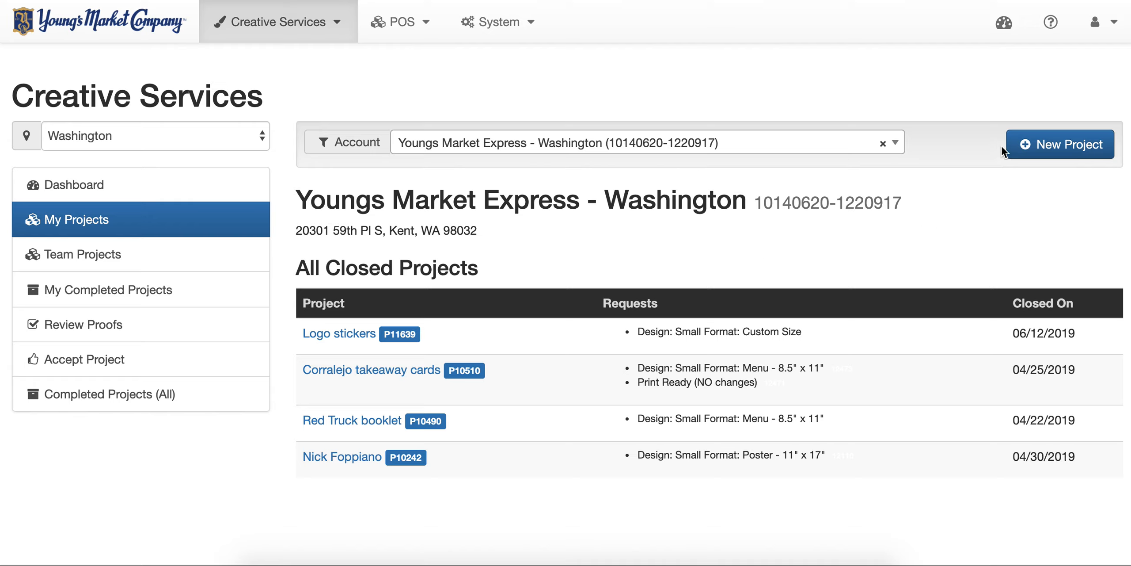
- Create a new Washington-account project and review its form, dated 2019-07-17, shipping to Kent office
click(1052, 148)
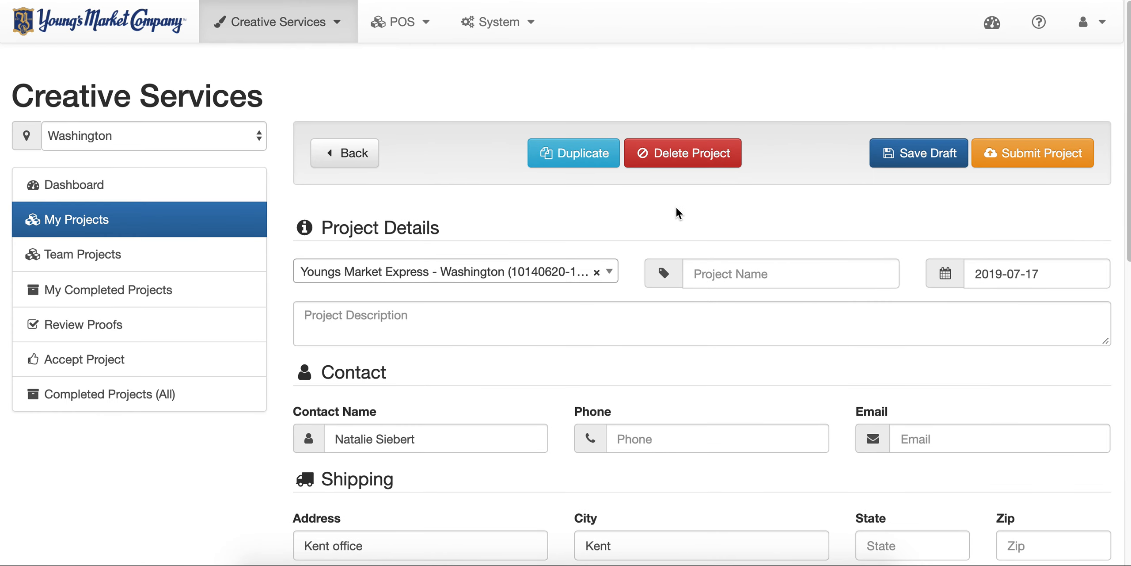
scroll(677, 212, down, 1)
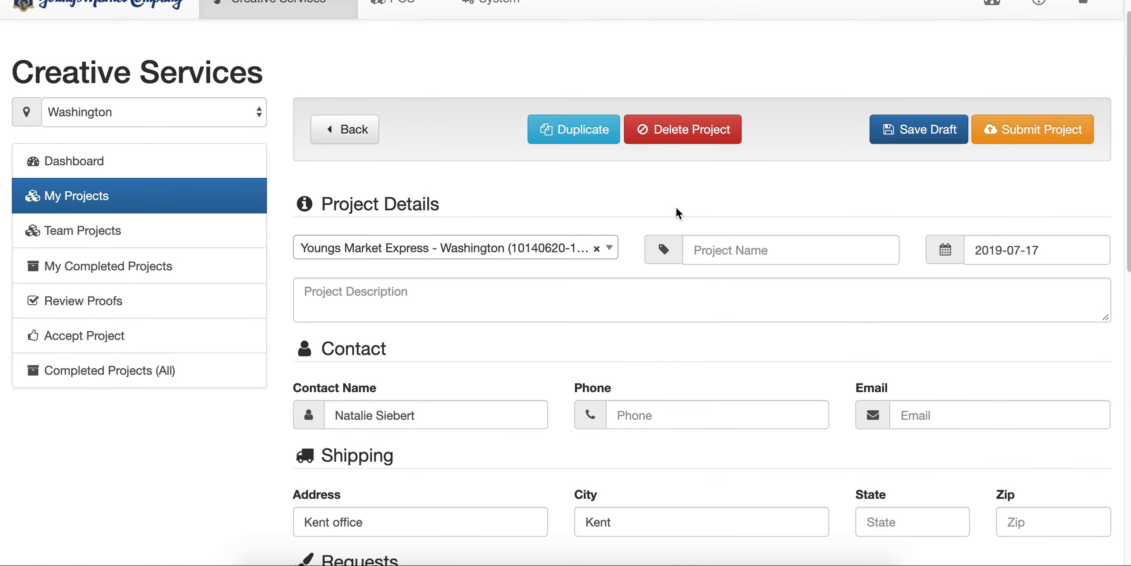
scroll(676, 206, up, 1)
scroll(676, 207, down, 1)
scroll(677, 207, down, 2)
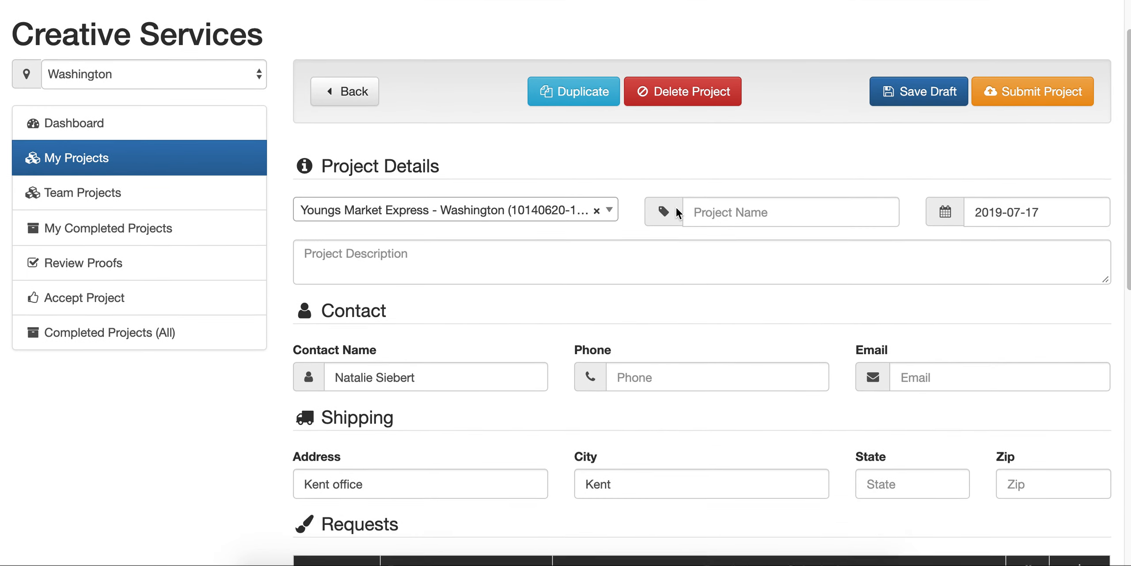
scroll(676, 207, up, 1)
scroll(676, 207, up, 2)
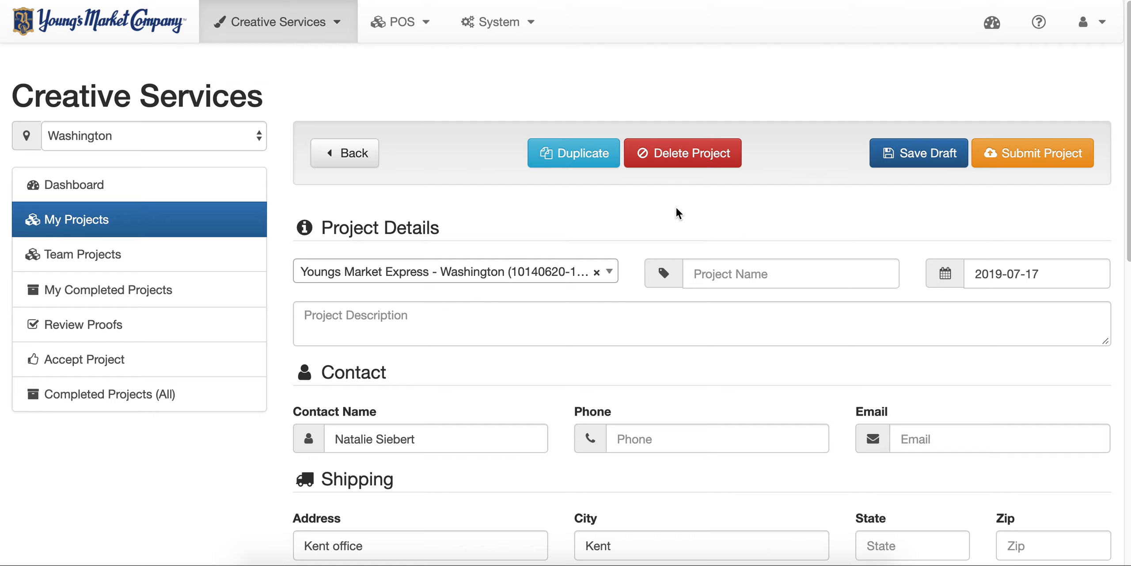
scroll(624, 209, down, 5)
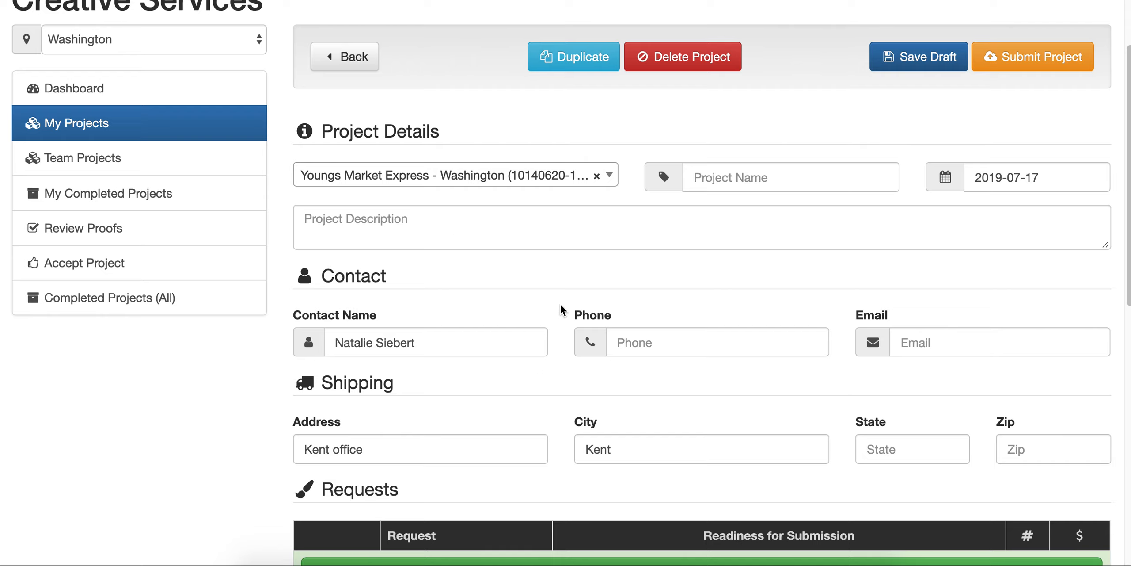
scroll(562, 309, up, 1)
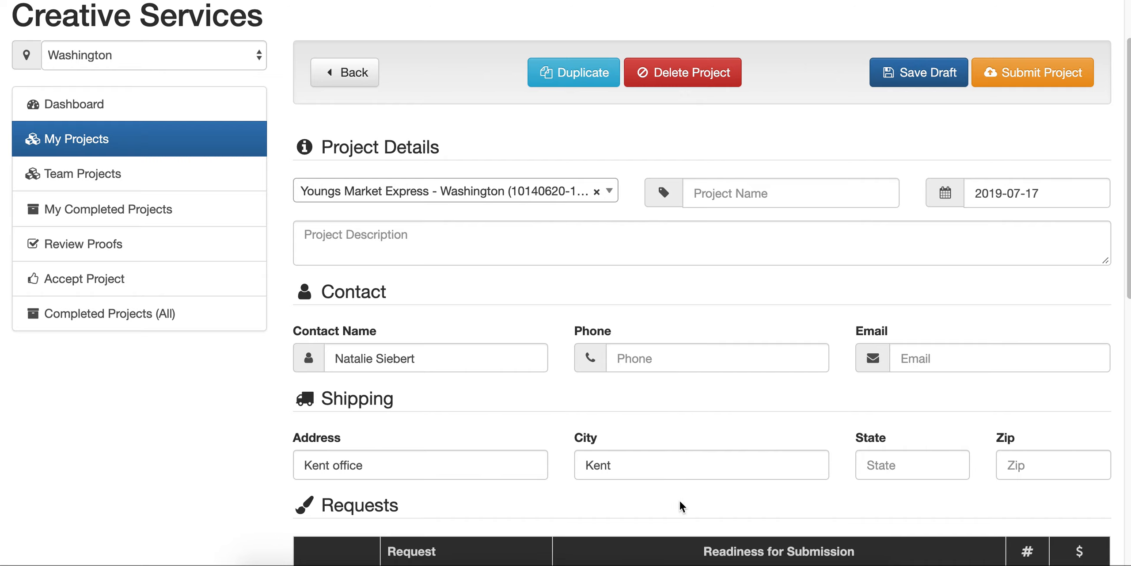
scroll(785, 417, up, 2)
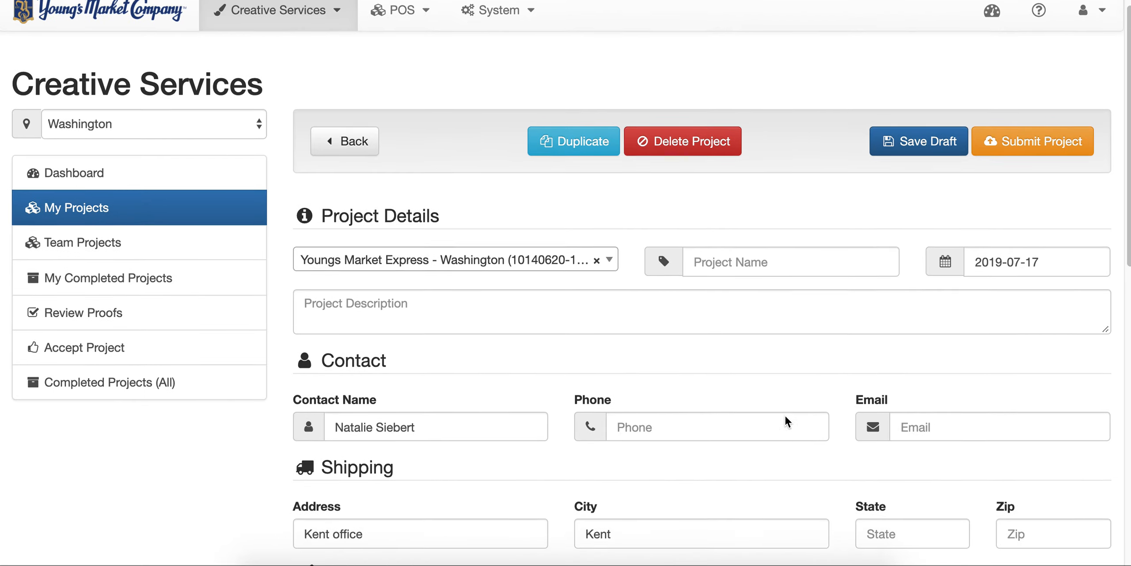
scroll(785, 416, down, 3)
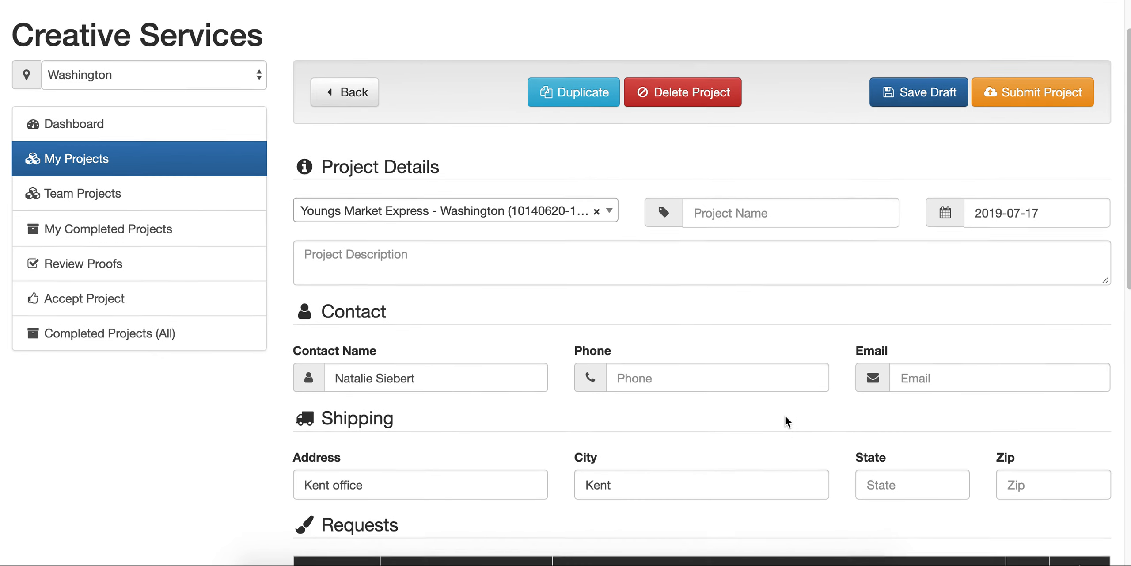
scroll(785, 417, up, 1)
scroll(786, 419, up, 1)
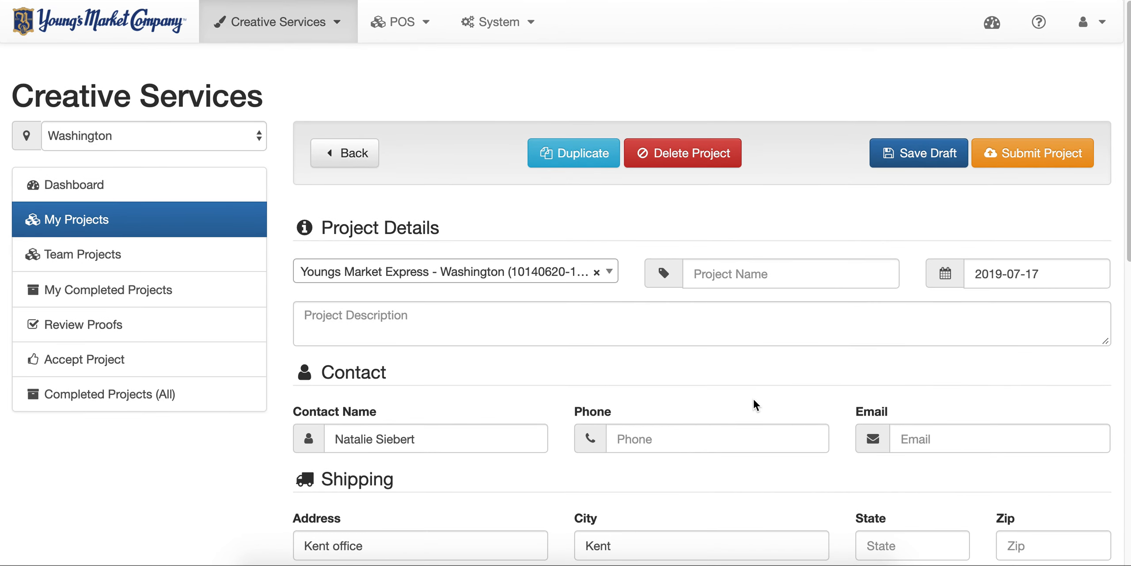
- Name the project 'Test' and set its due date to 2019-07-19
click(715, 274)
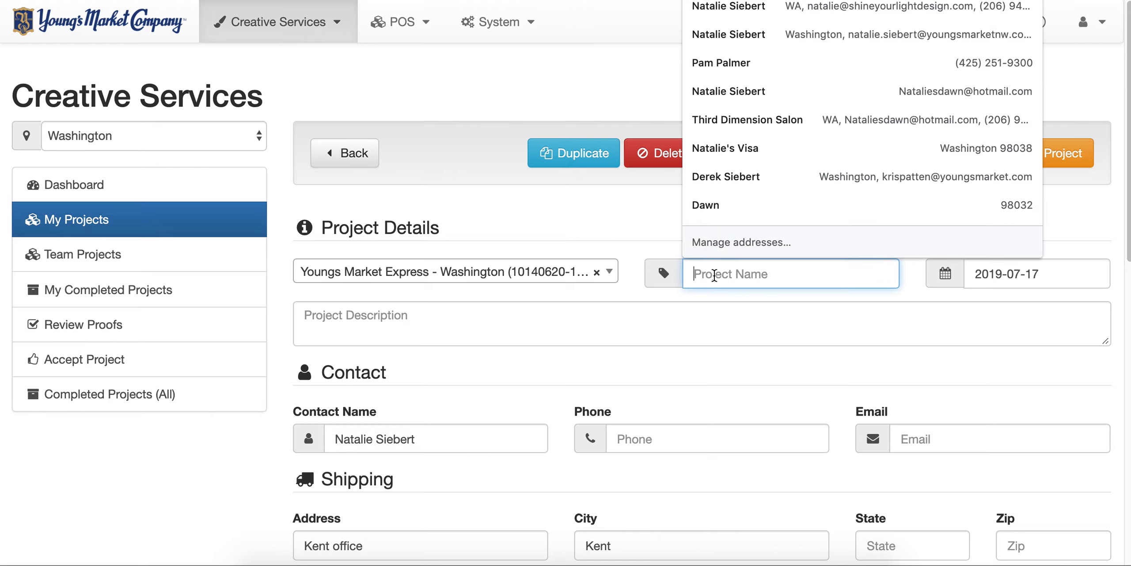
text(Test)
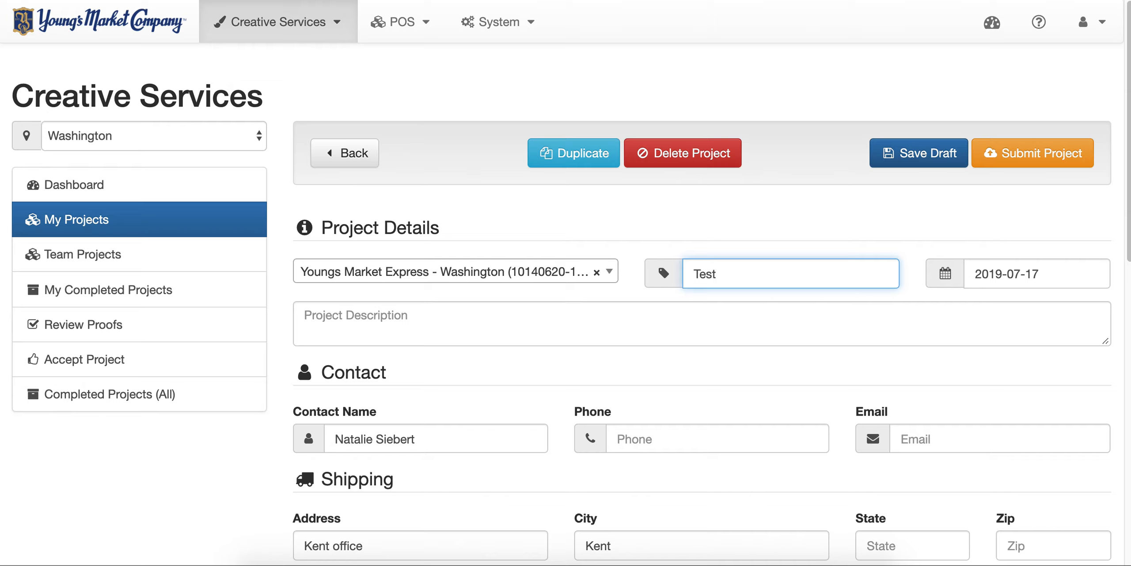
click(807, 244)
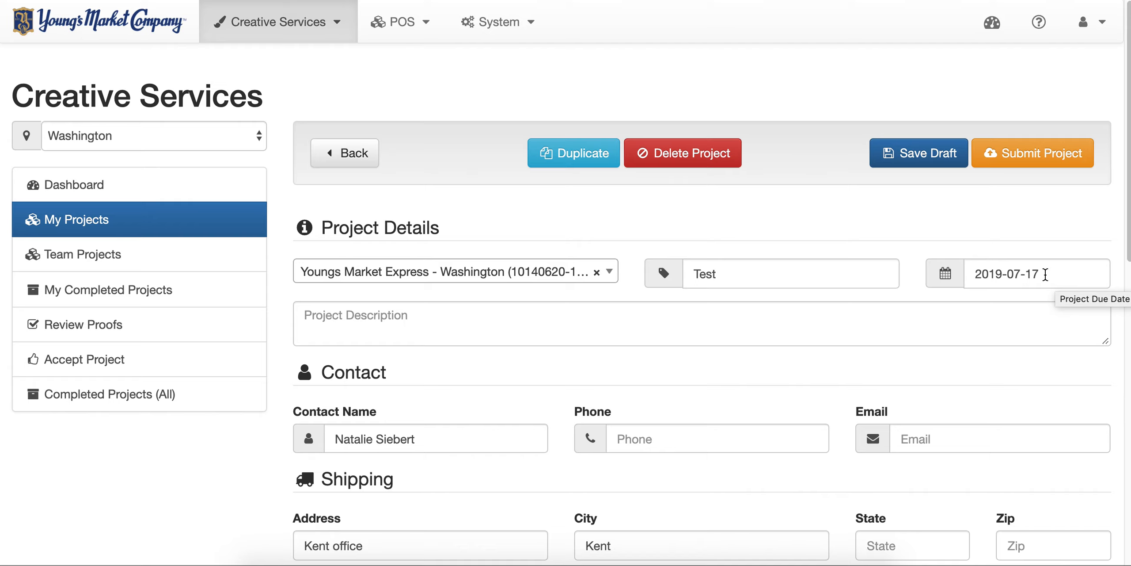
click(992, 274)
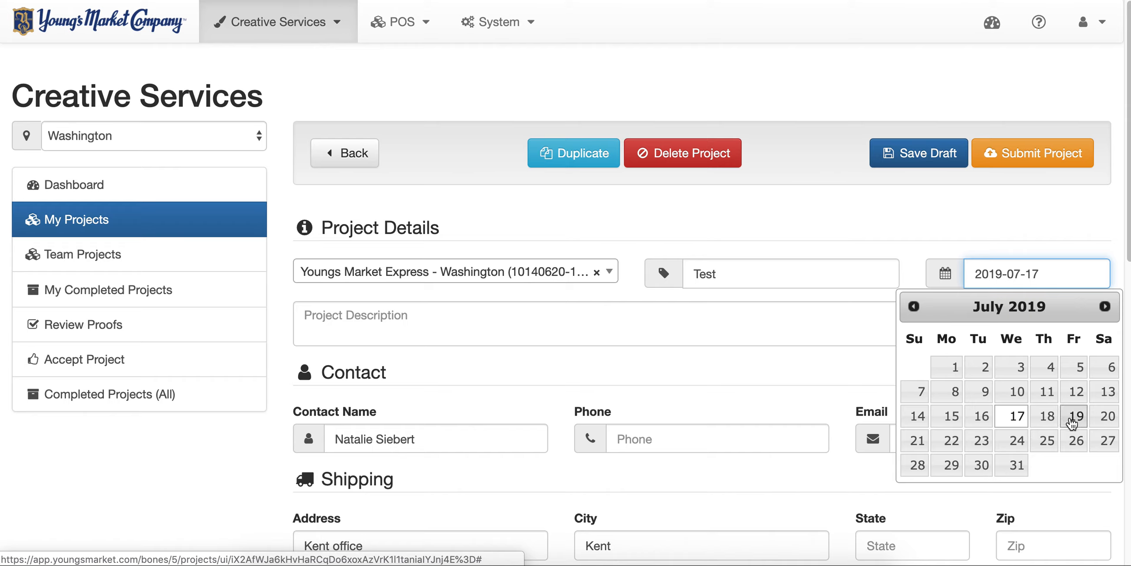
click(1073, 420)
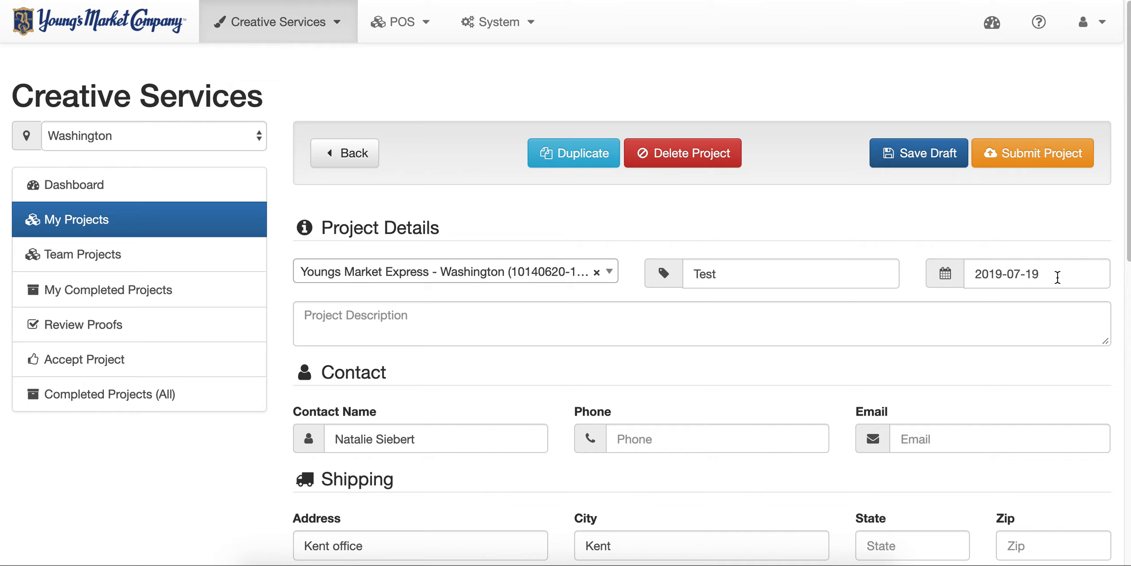
- Describe the project as 'Happy Hour Table Tents' and add a new request
click(709, 327)
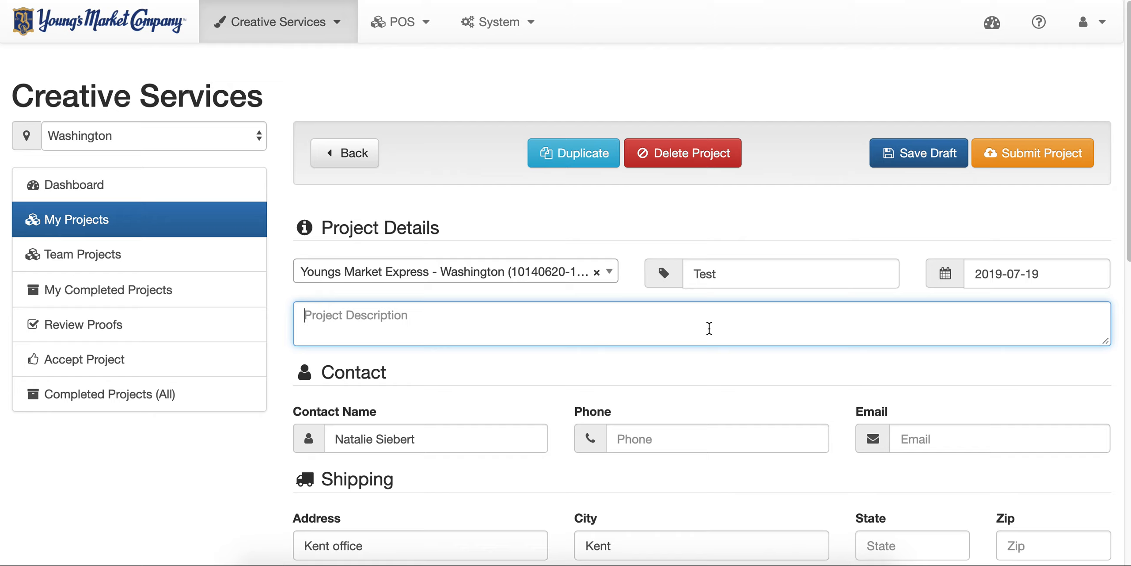
text(Happy Hour)
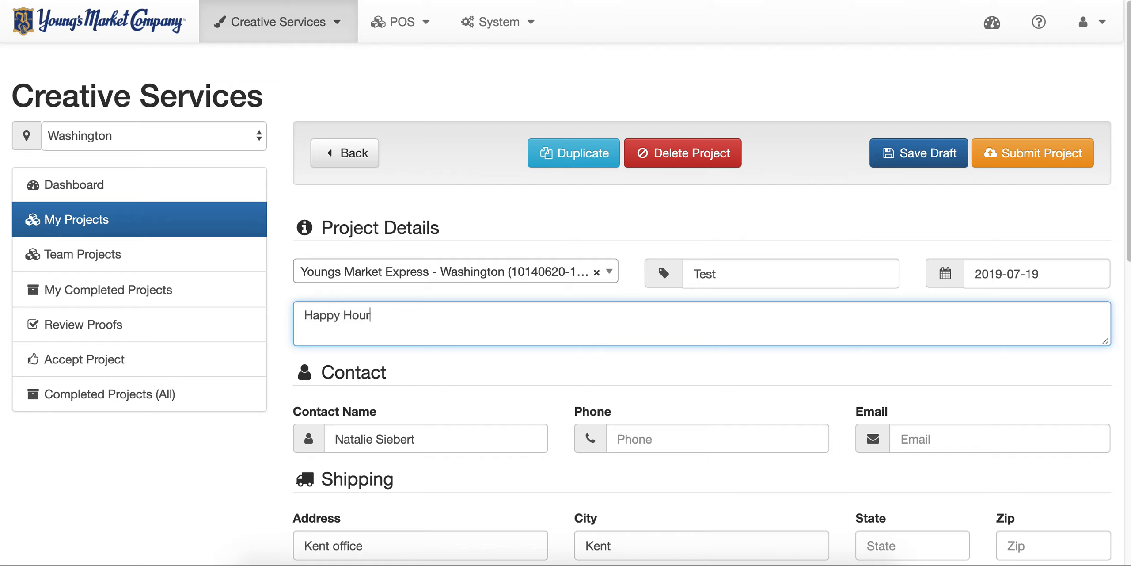
text( Table Tents)
click(717, 366)
scroll(717, 367, down, 1)
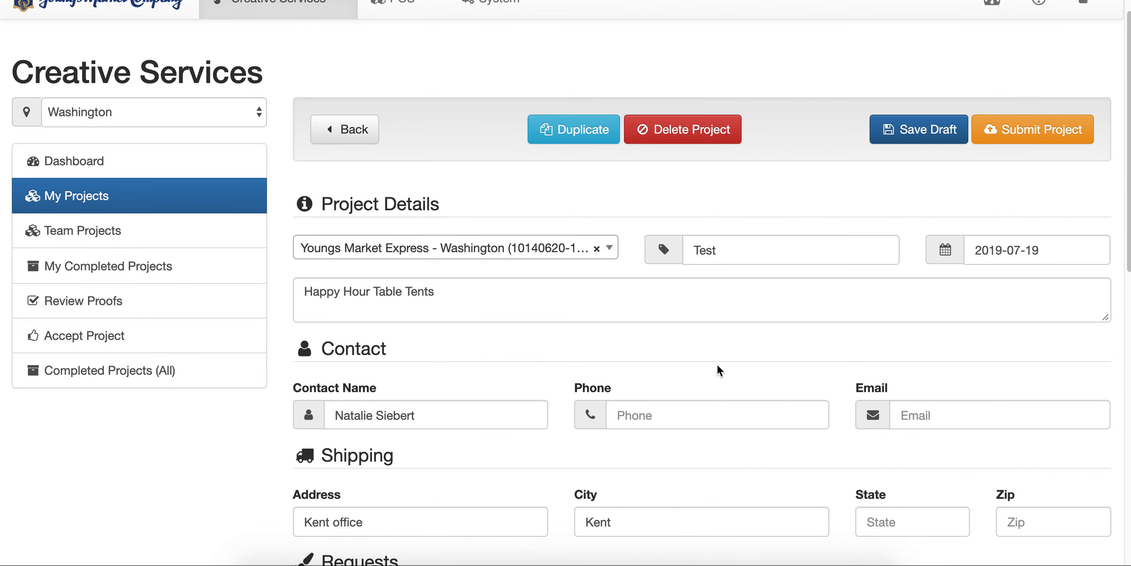
scroll(718, 366, down, 5)
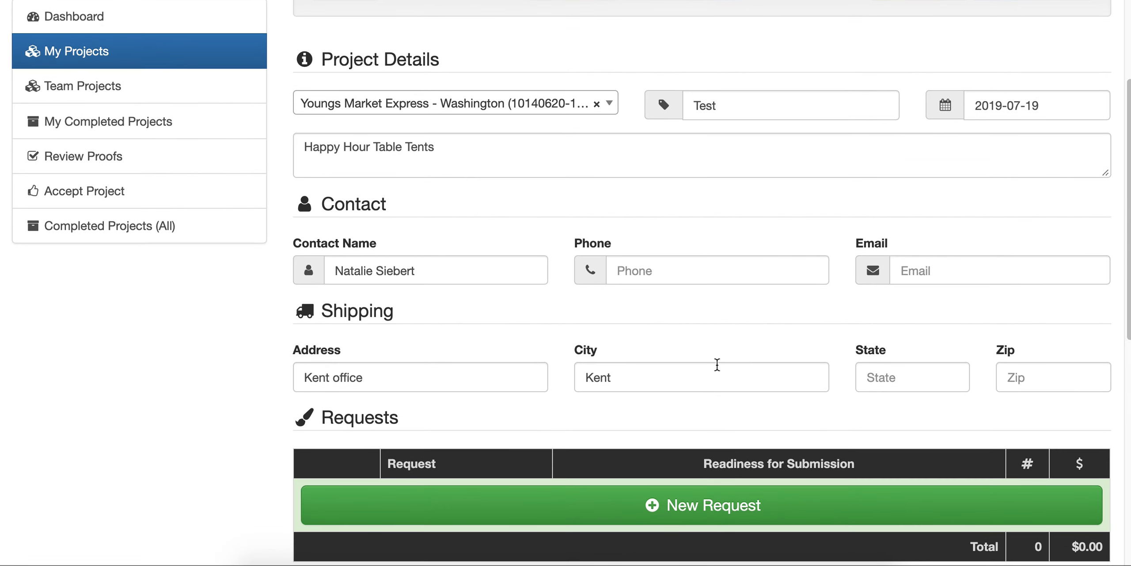
scroll(718, 364, down, 6)
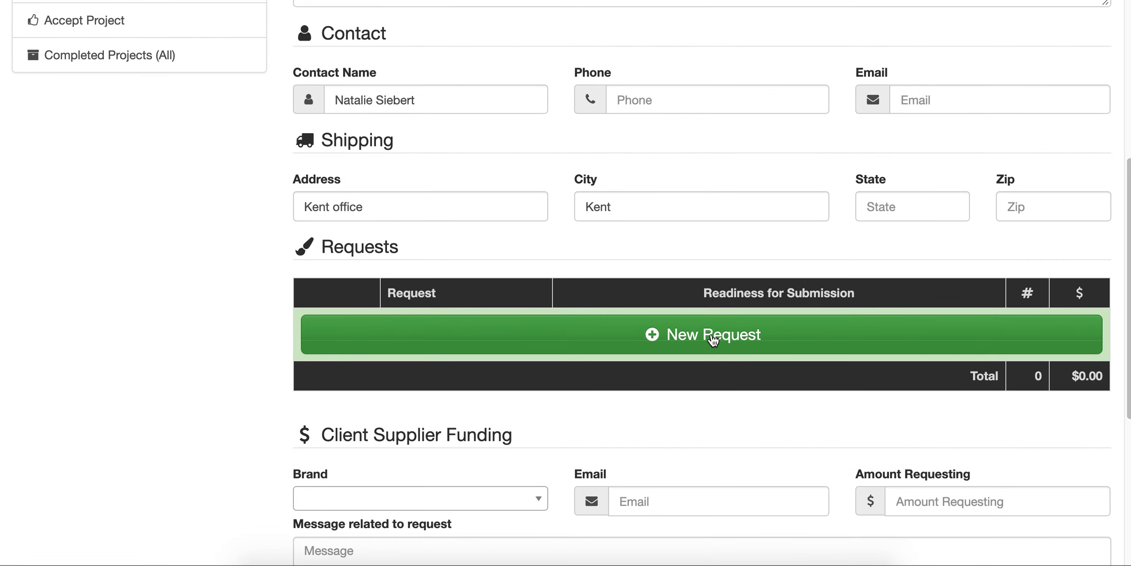
click(579, 343)
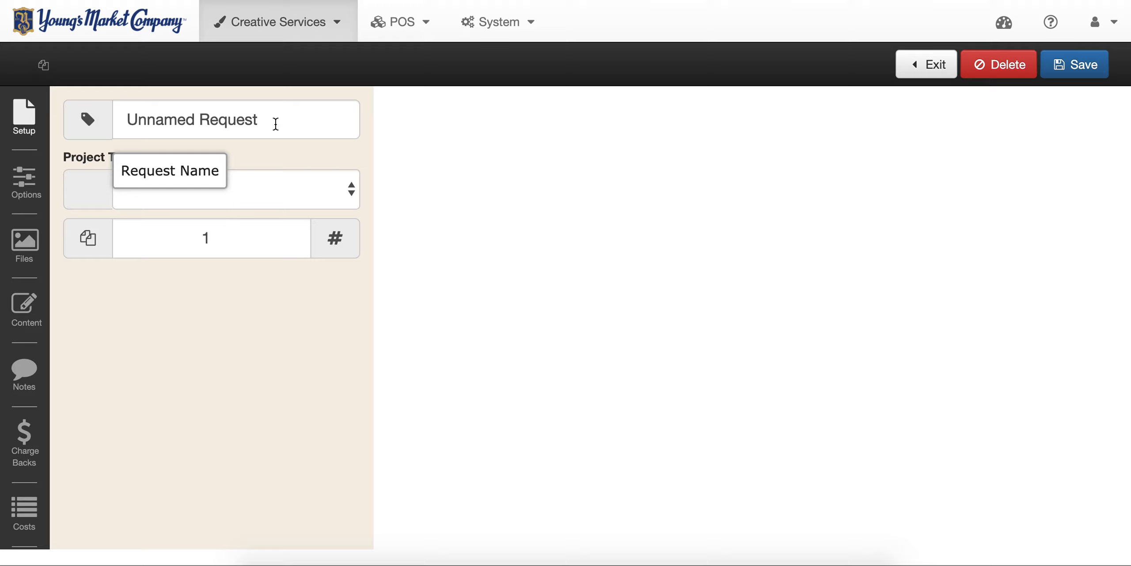
- Replace the 'Unnamed Request' name with 'Happy Hour 4x6'
click(242, 119)
drag(242, 118, 76, 122)
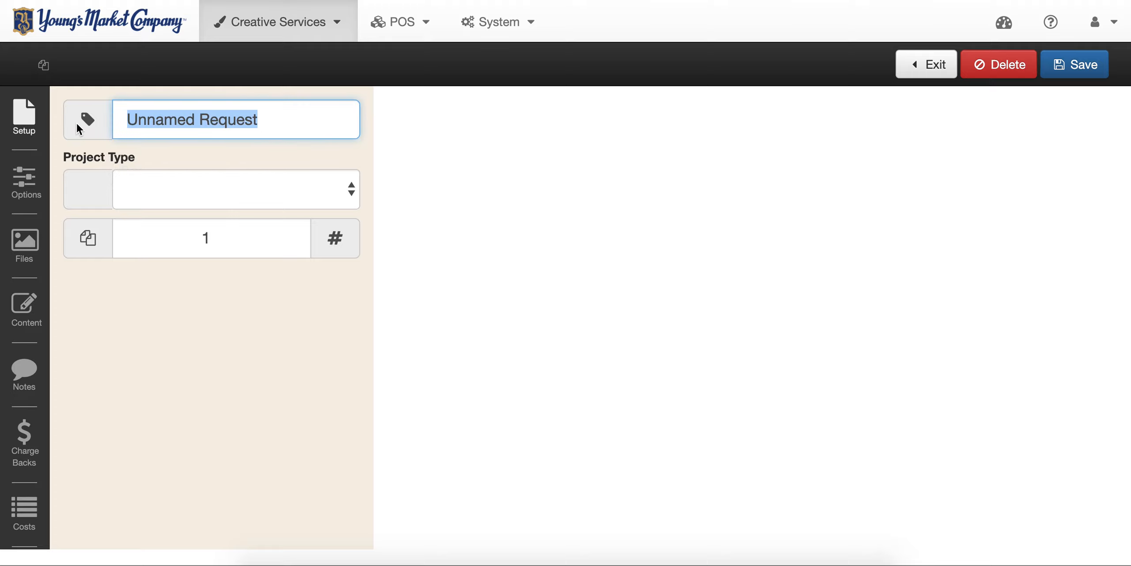
text(Happy H)
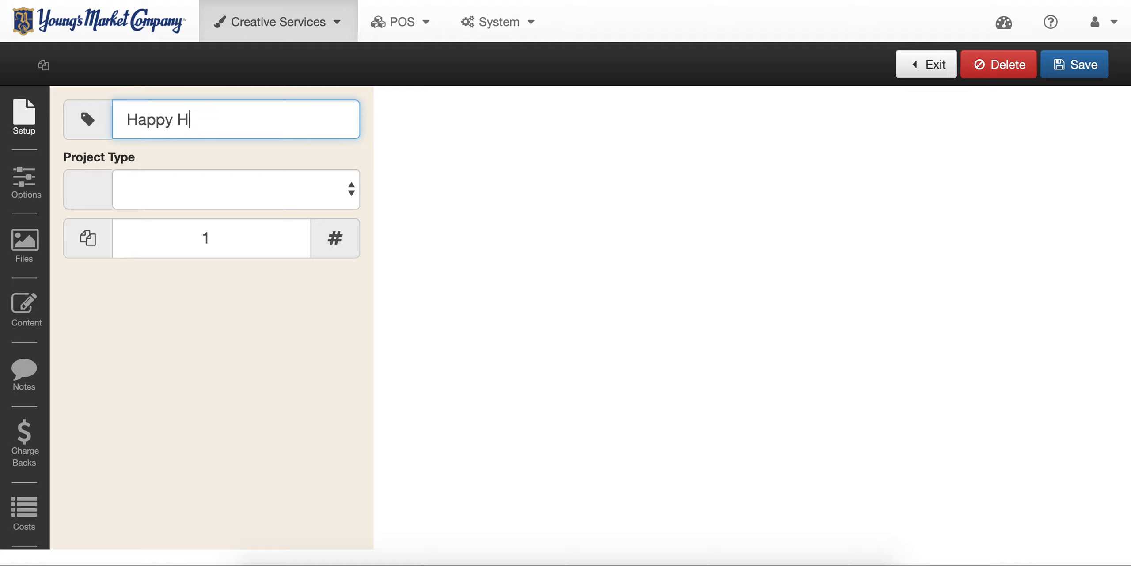
text(our 4x6)
click(170, 182)
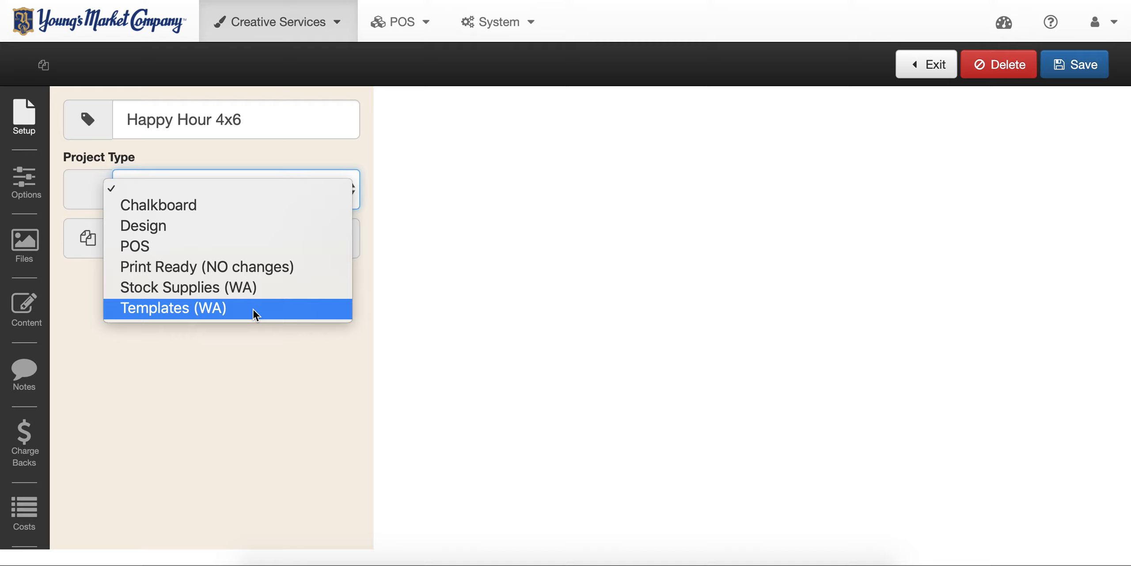
- Set the request to Design, Small Format, sized Table Tent - 4" x 6"
click(192, 226)
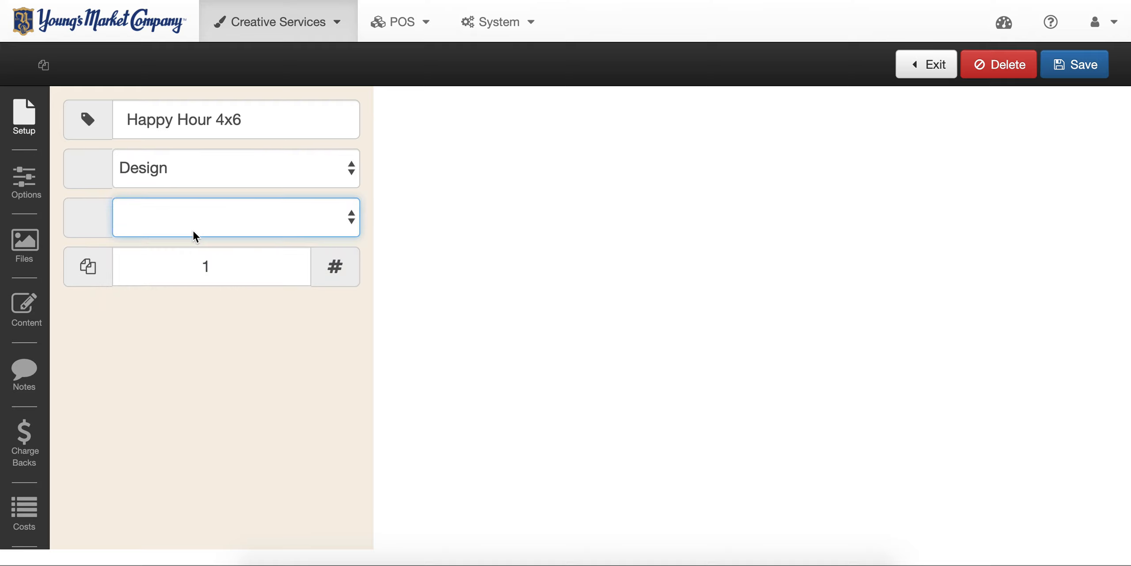
click(233, 219)
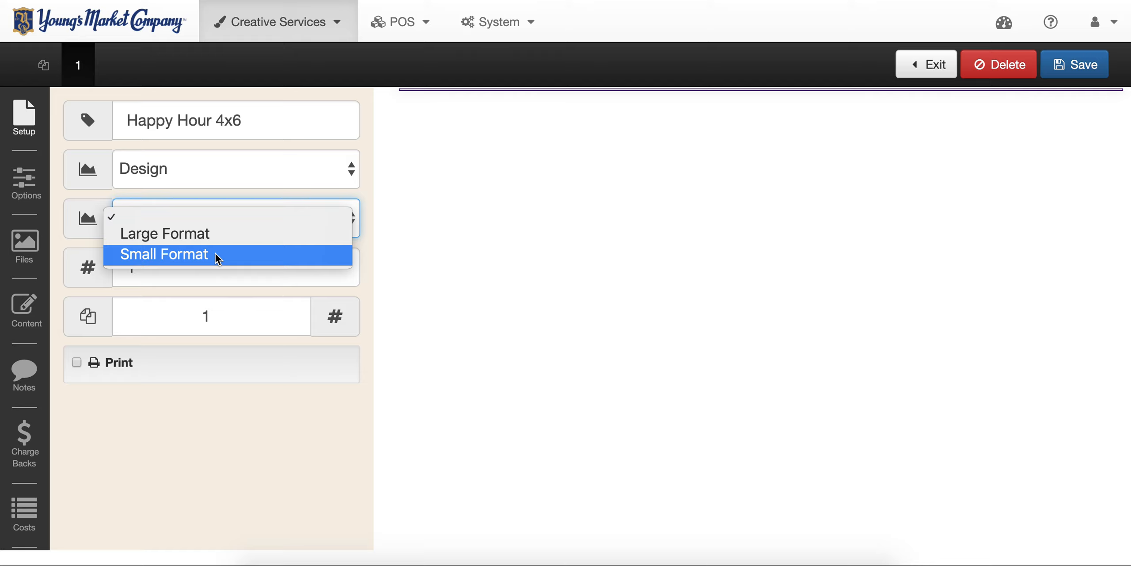
click(216, 256)
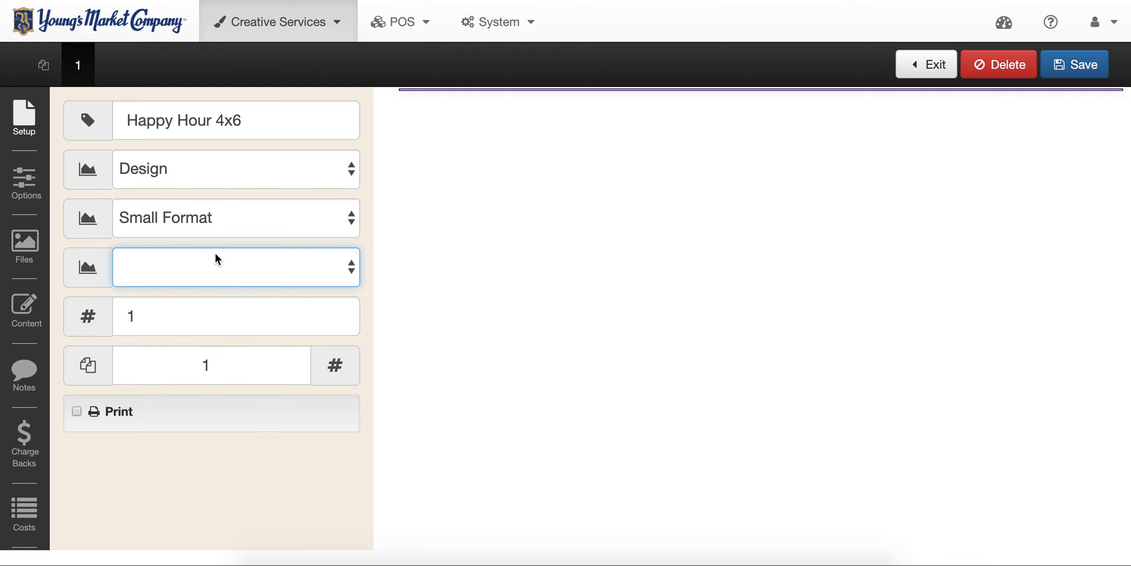
click(228, 278)
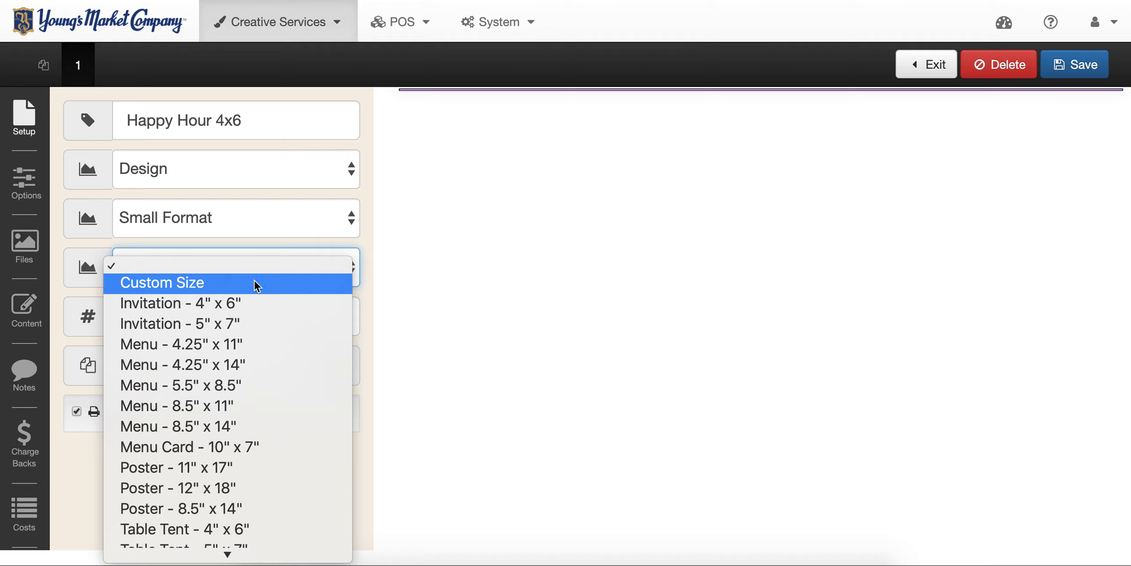
scroll(255, 281, down, 3)
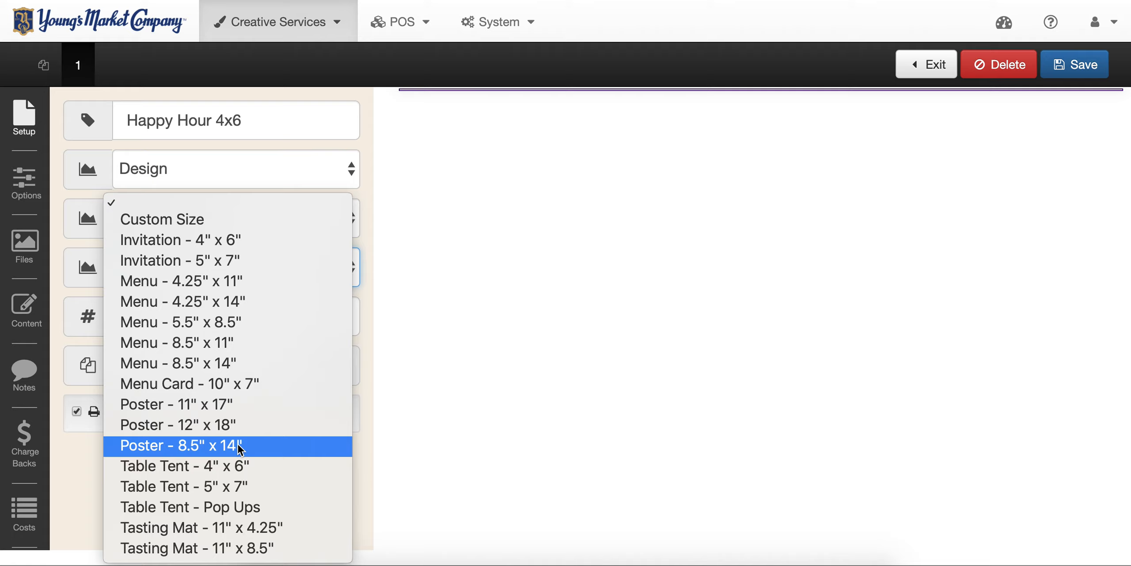
click(258, 465)
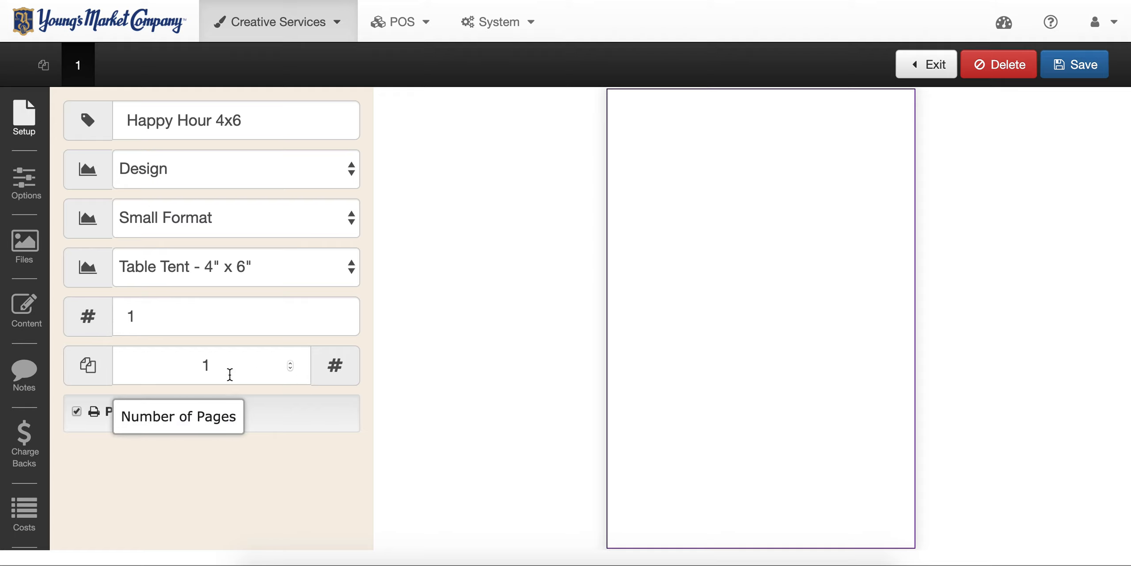
- Change the quantity from 1 to 35 and raise the number of pages to 2
click(141, 315)
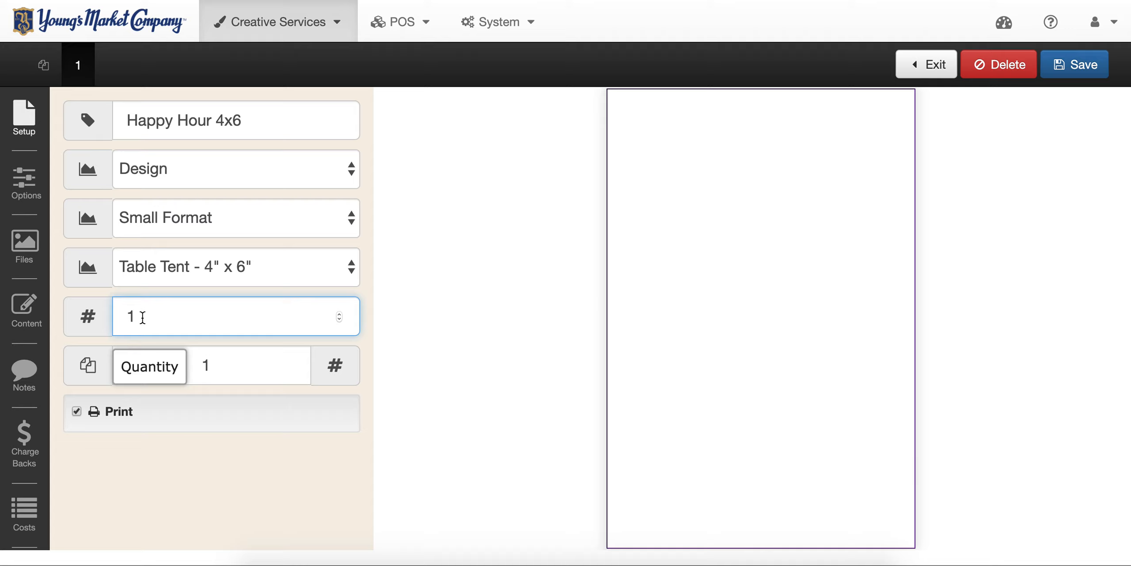
key(BackSpace)
text(35)
click(229, 366)
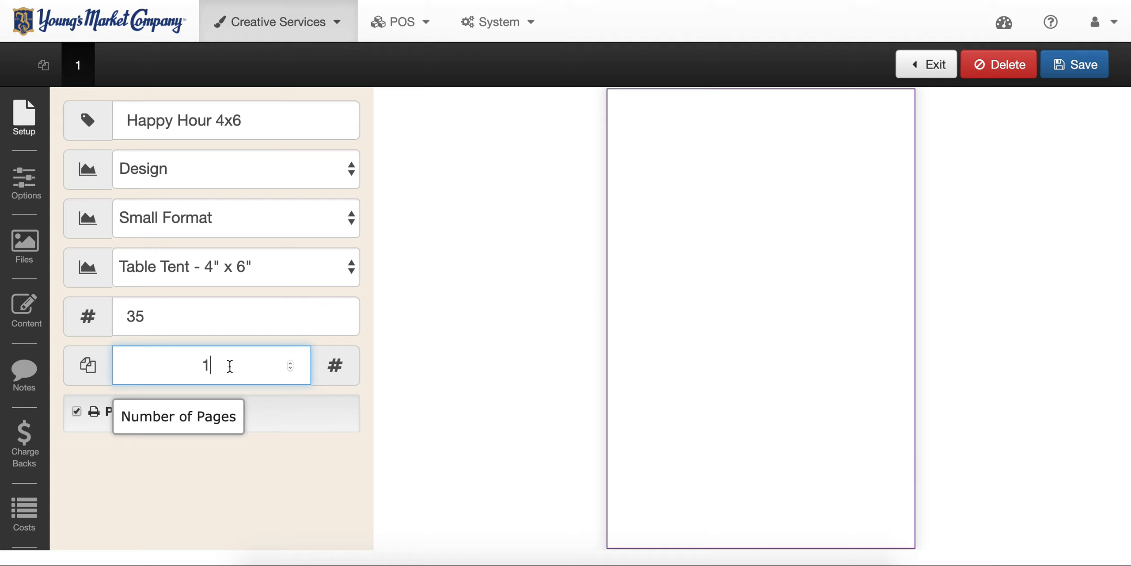
click(291, 363)
click(252, 437)
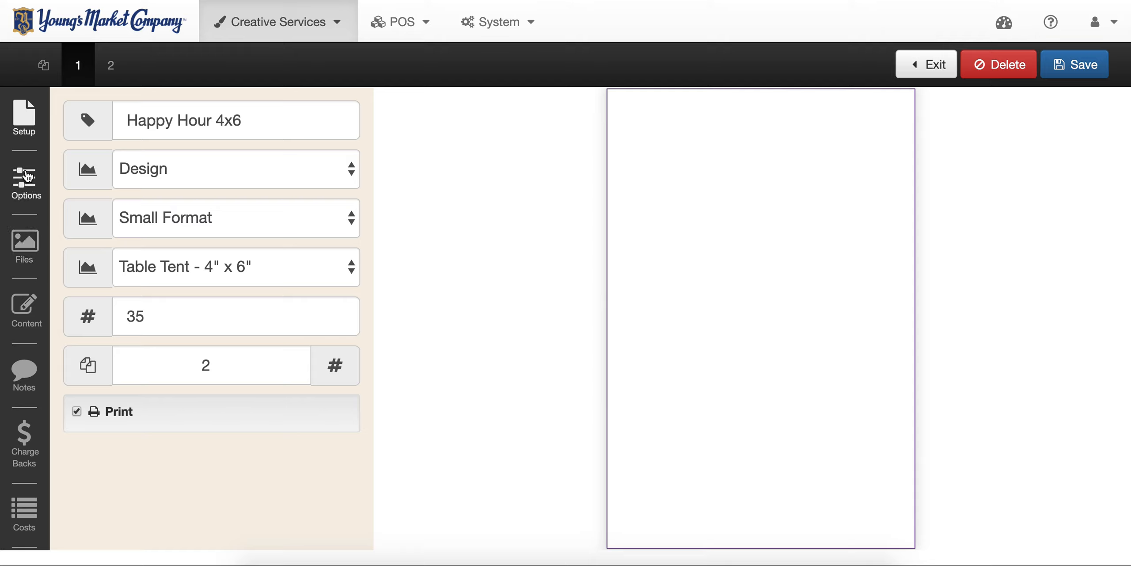
- In page 1's Options, choose Cardstock paper, Double-Sided printing, Cardstock Yes and White matte
click(28, 175)
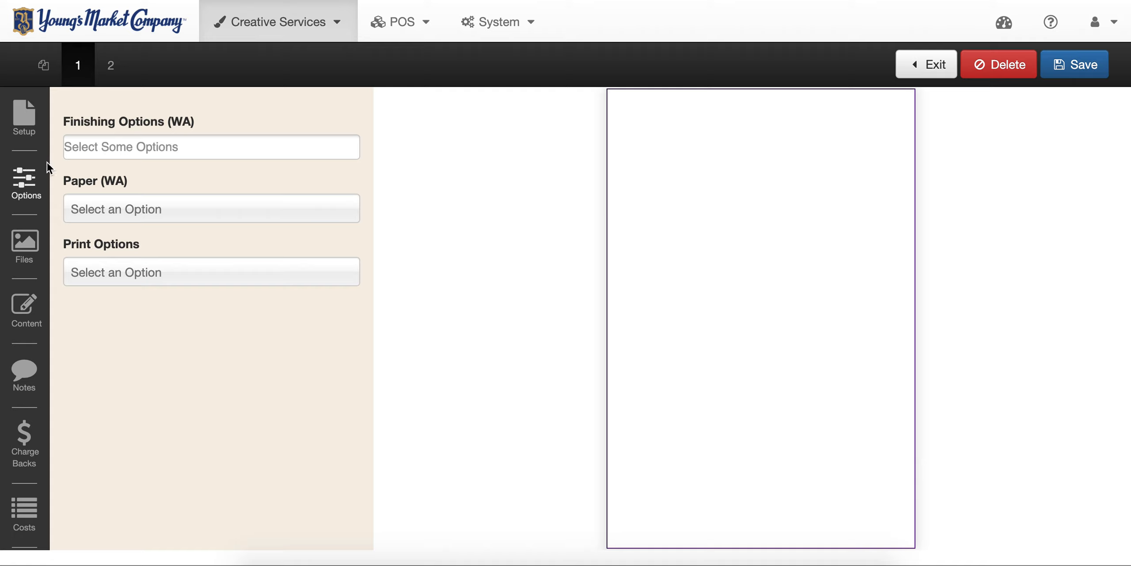
click(224, 145)
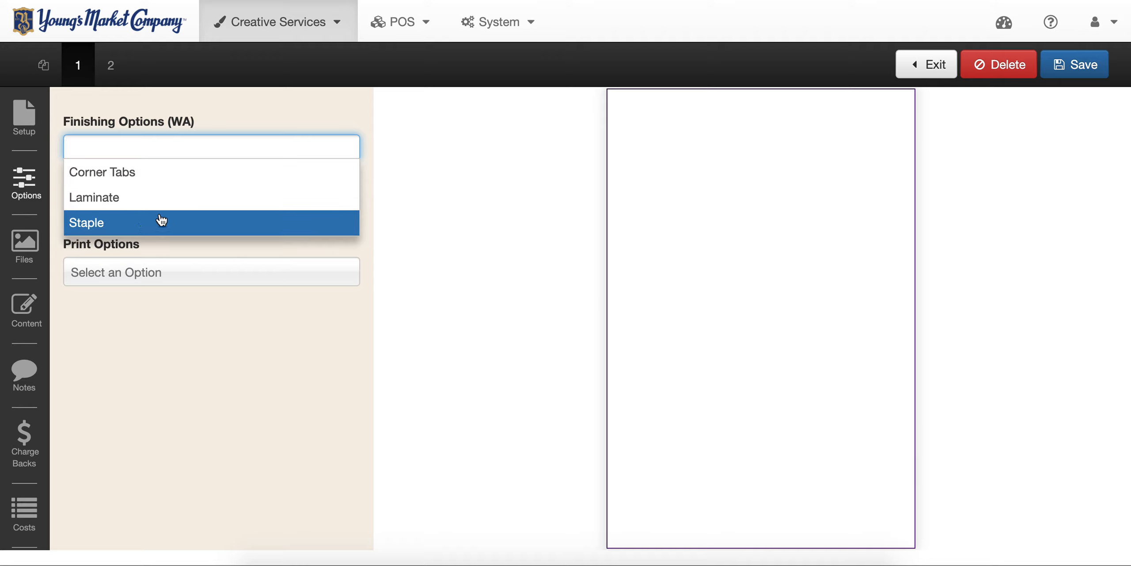
click(272, 115)
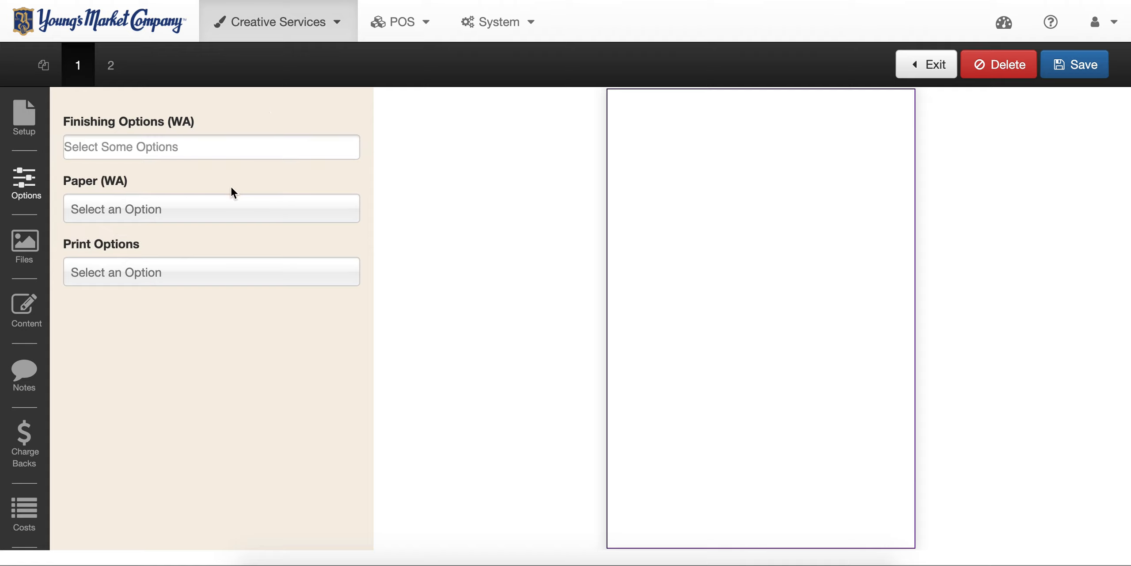
click(203, 210)
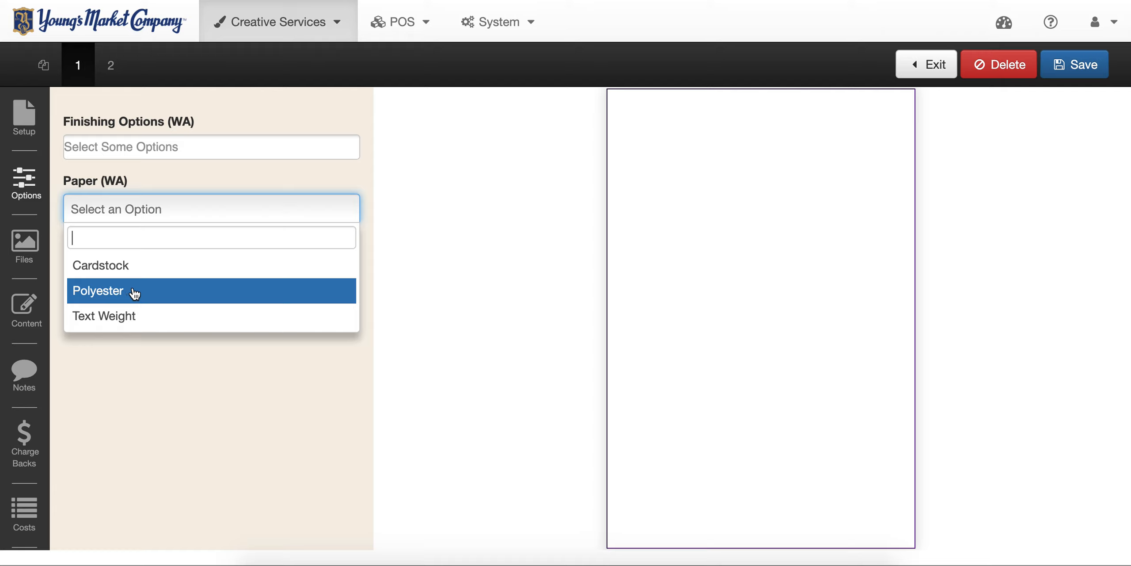
click(122, 265)
click(186, 276)
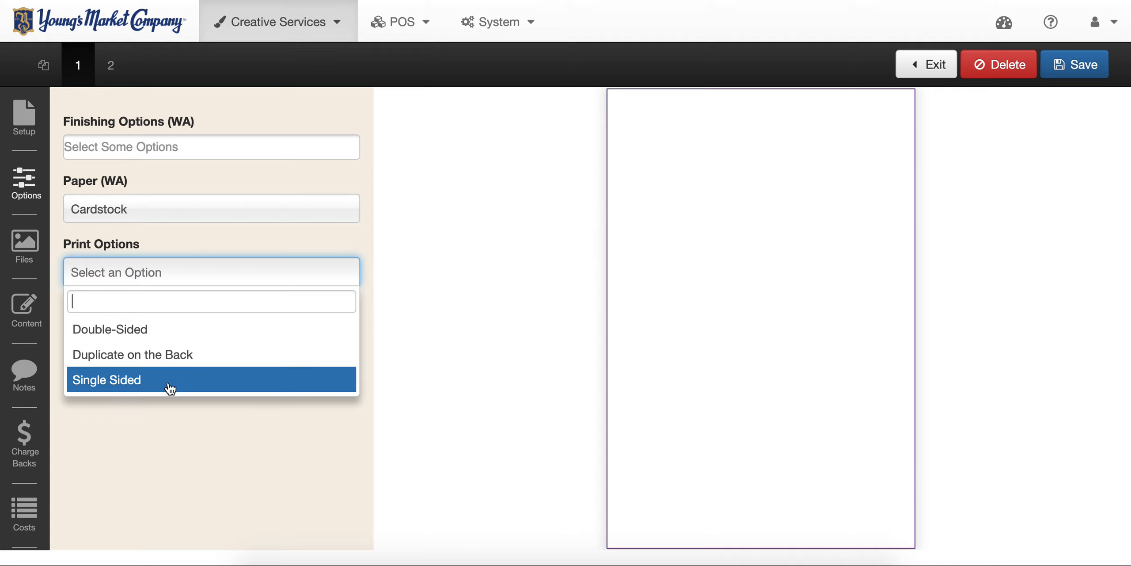
click(142, 337)
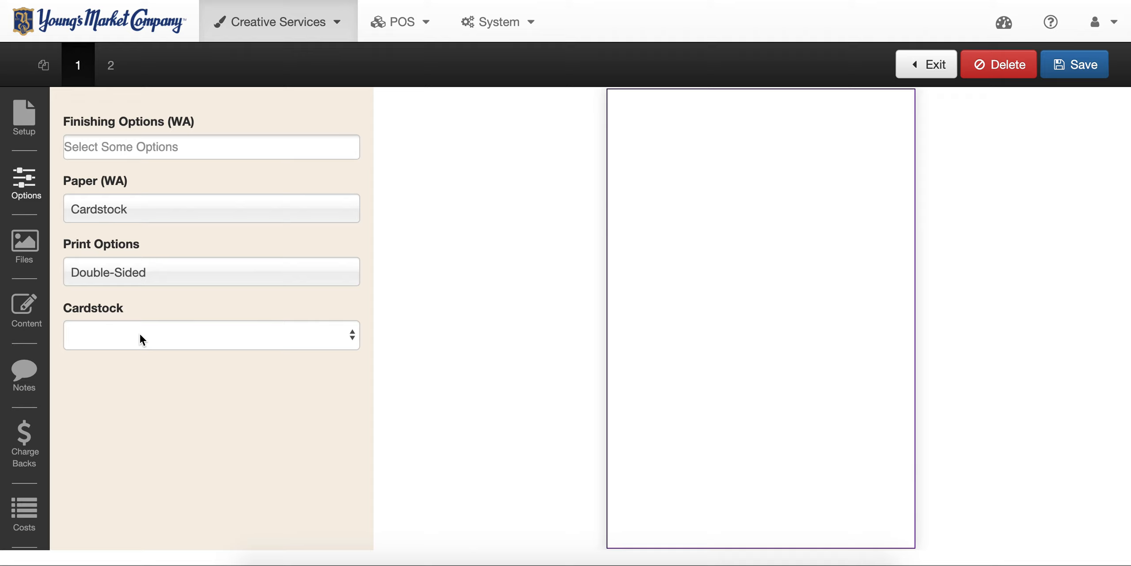
click(139, 335)
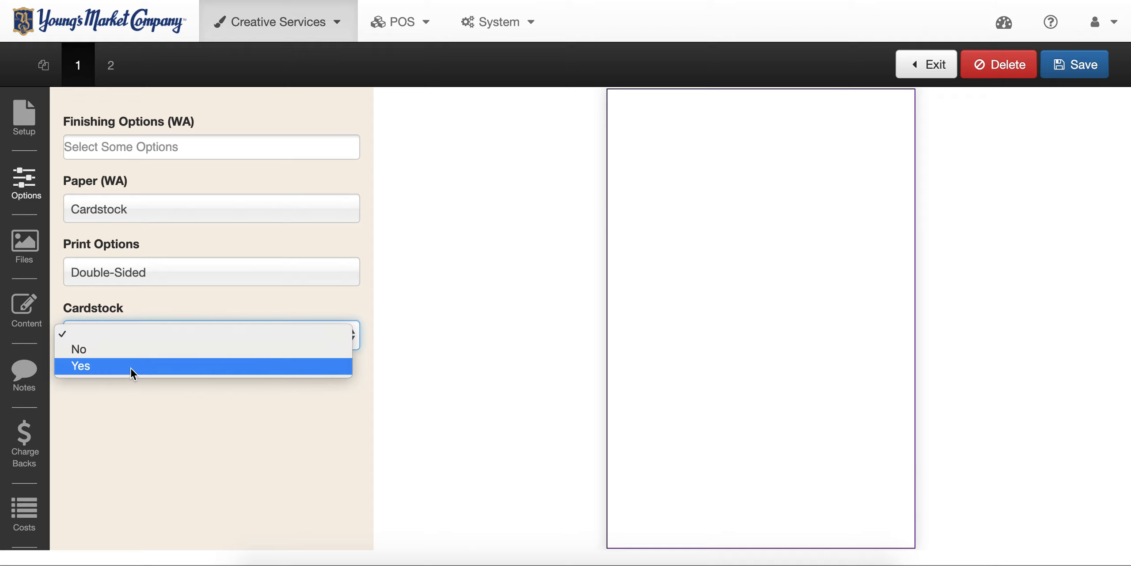
click(131, 366)
click(182, 409)
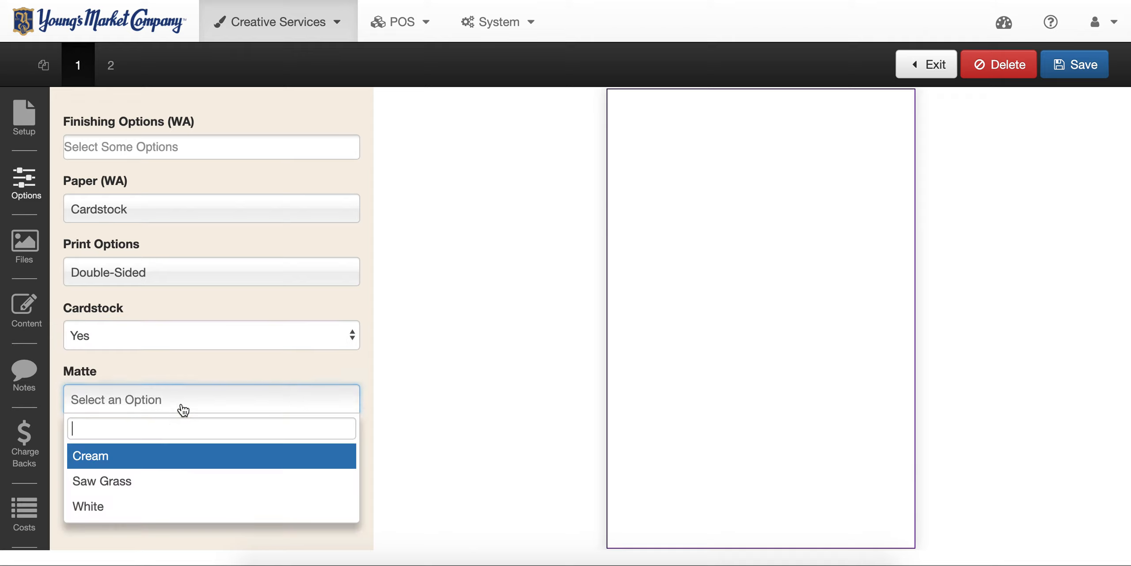
click(137, 512)
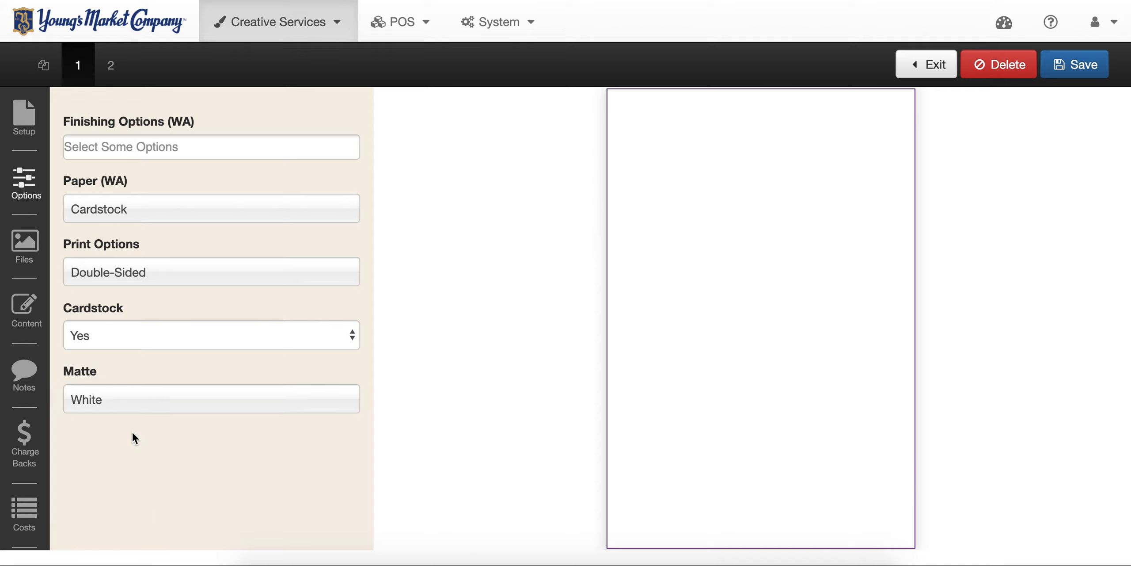
- Show the Files panel for page 1 to upload a file
click(33, 248)
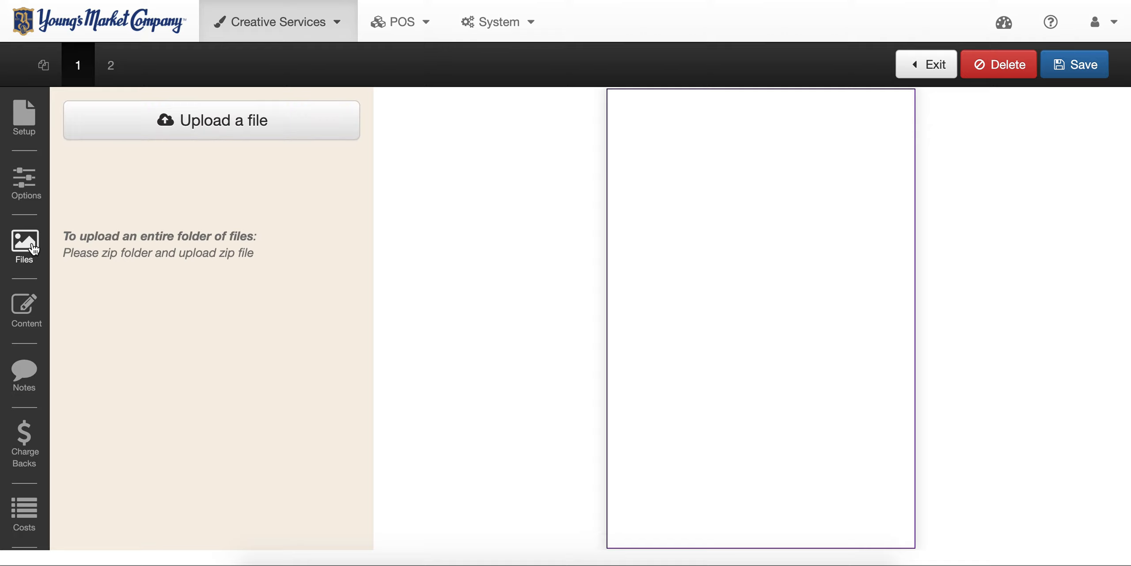
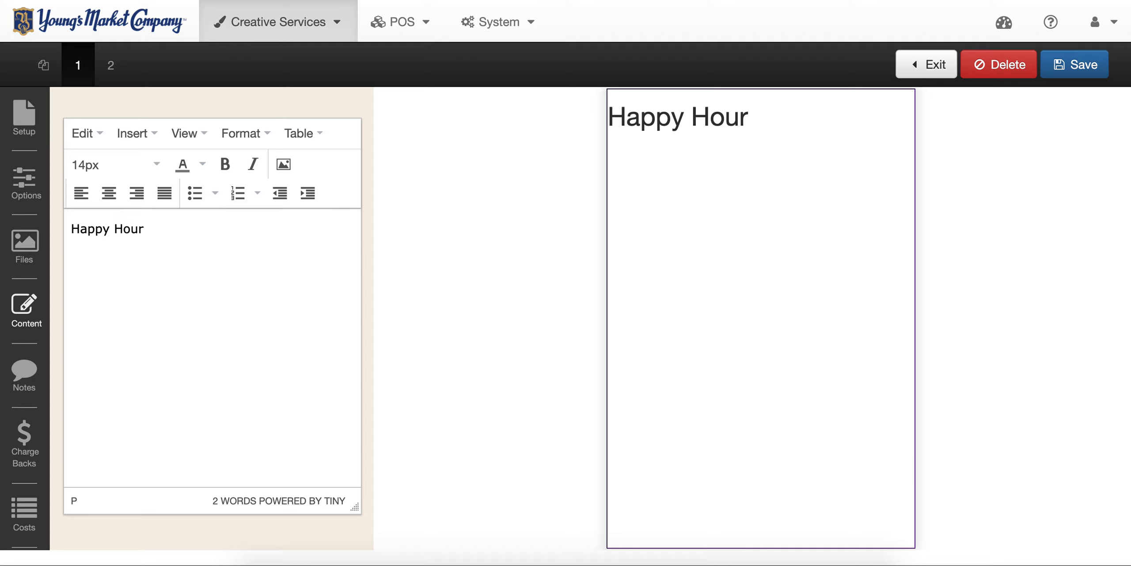
- Add page 1's specials (Sutter Home wines $5, cocktails $2 off with Jack Daniel's), then go to page 2
text(Wines by the glass)
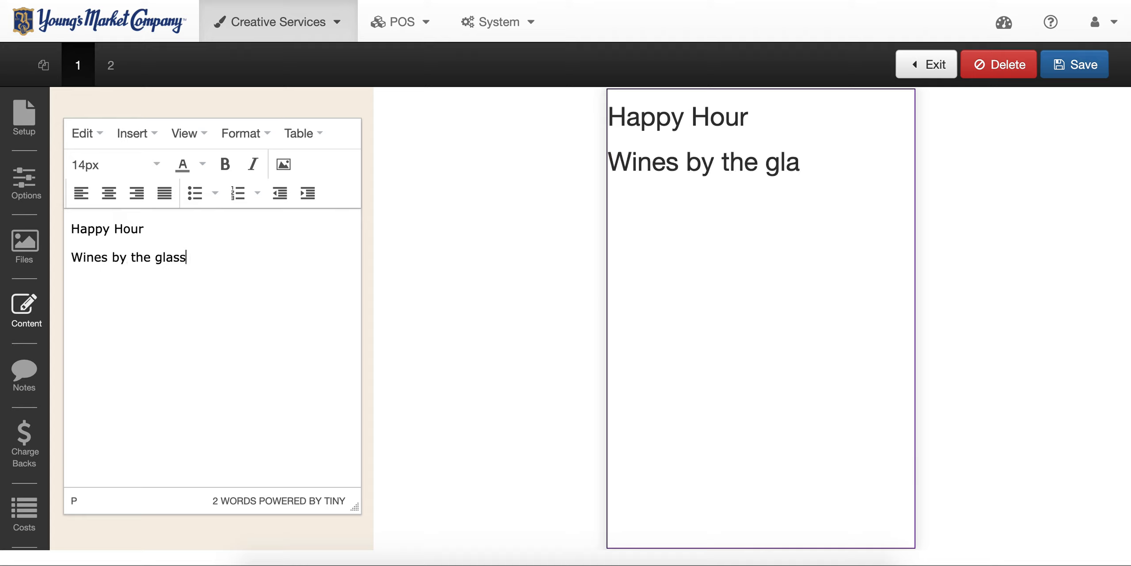
text( featuring)
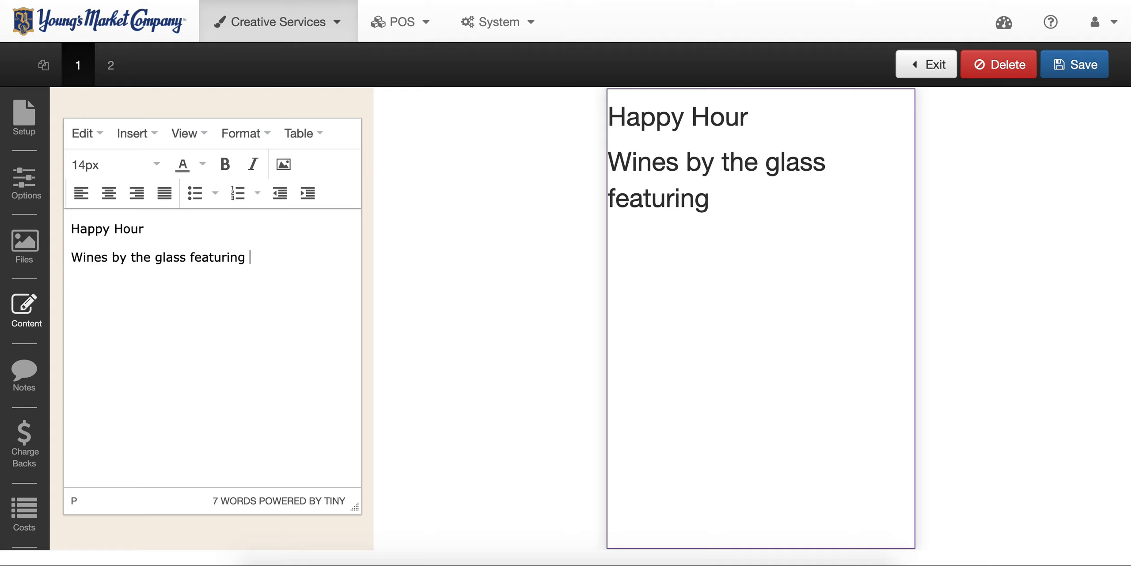
text( Sutter Home)
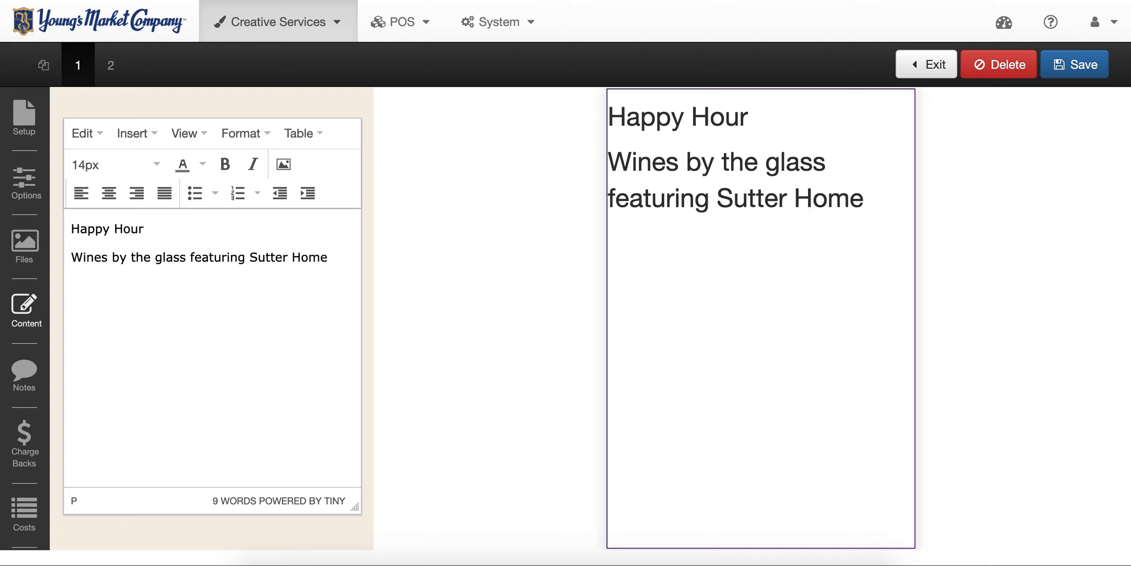
text( $5 )
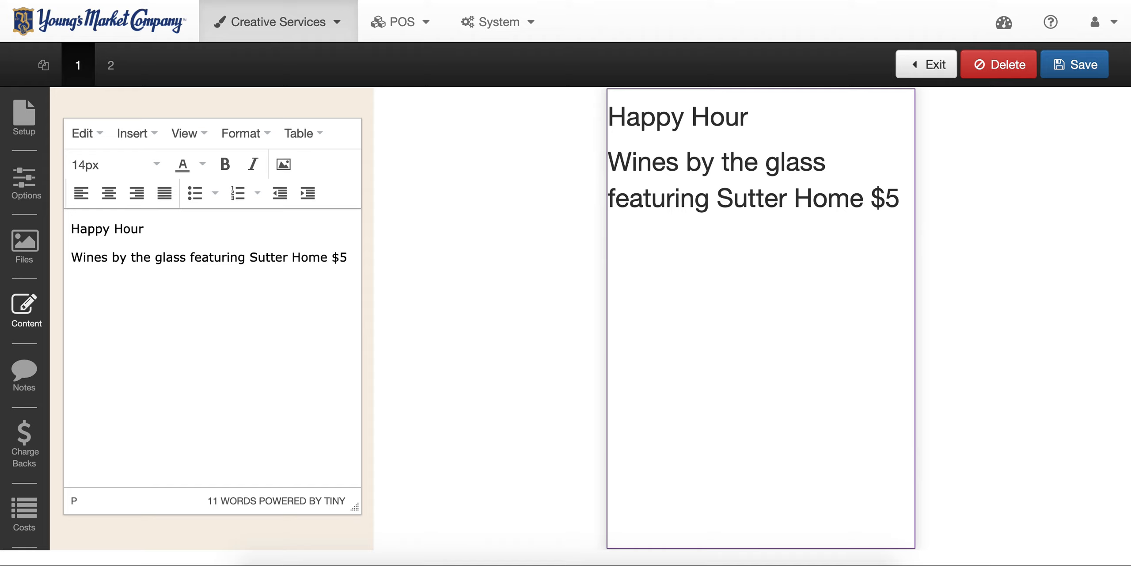
text(Cocktail)
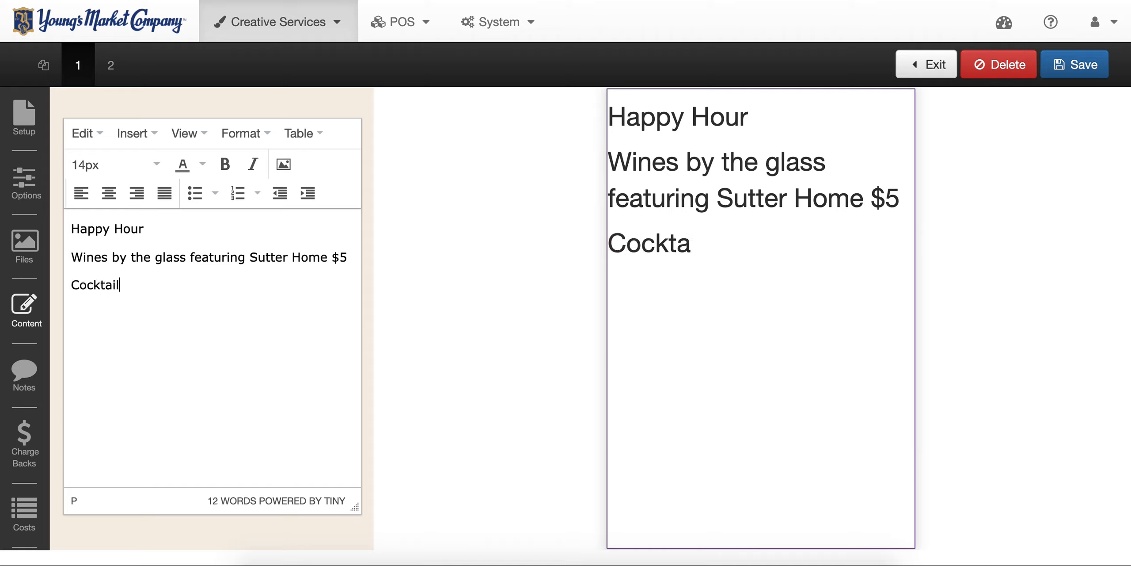
text(s: $2)
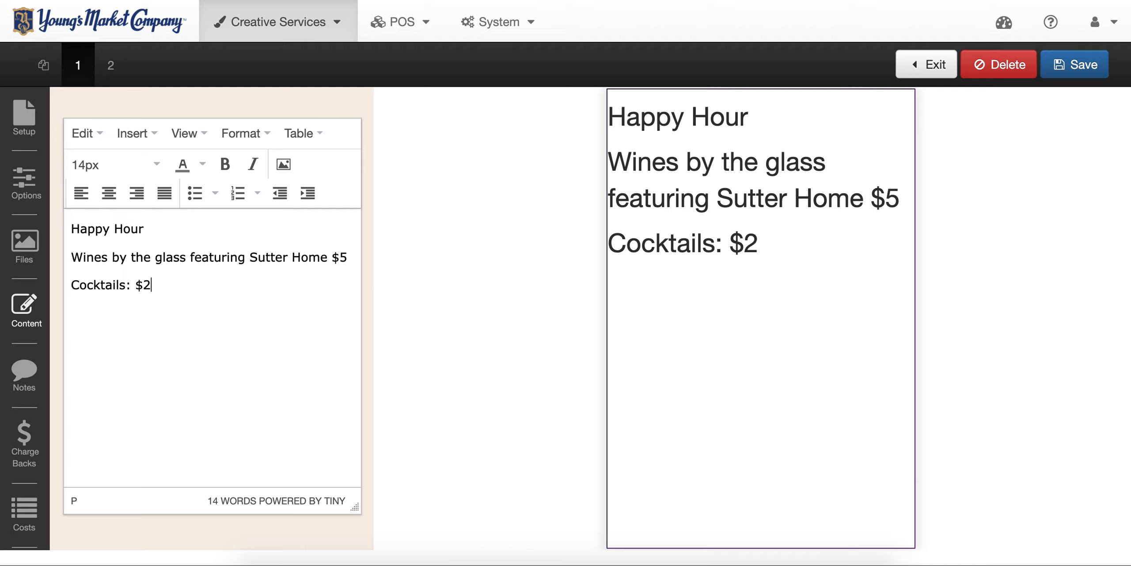
text( off fe)
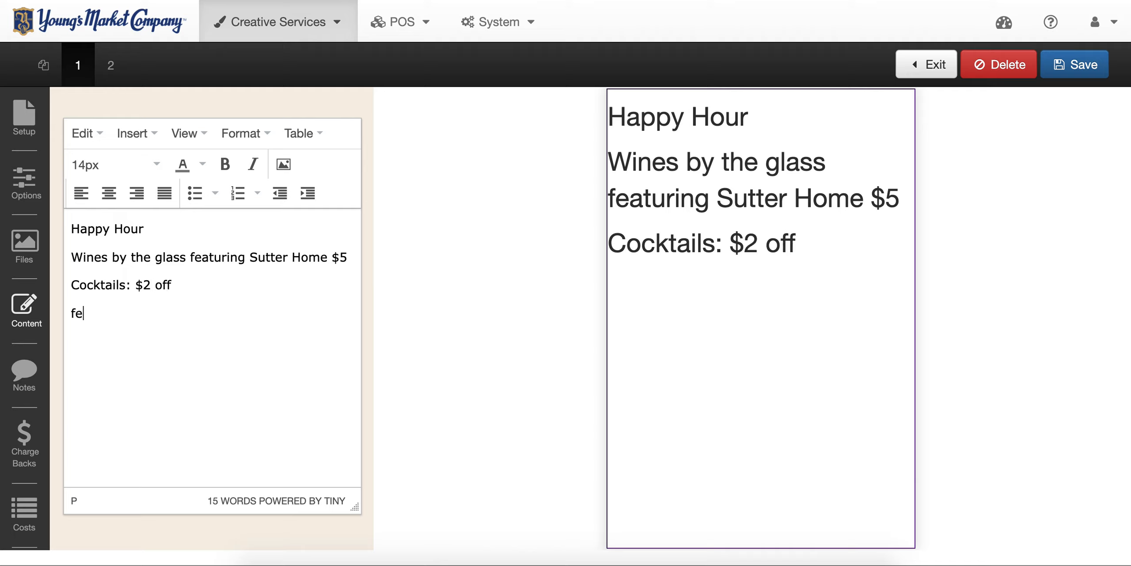
text(aturing Jack )
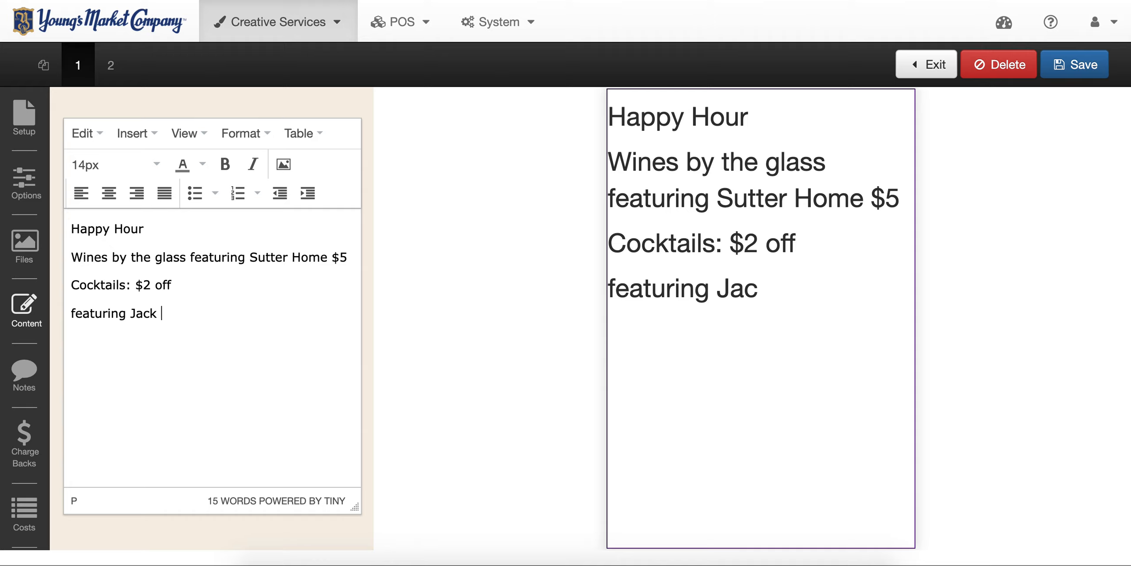
text(Daniel's )
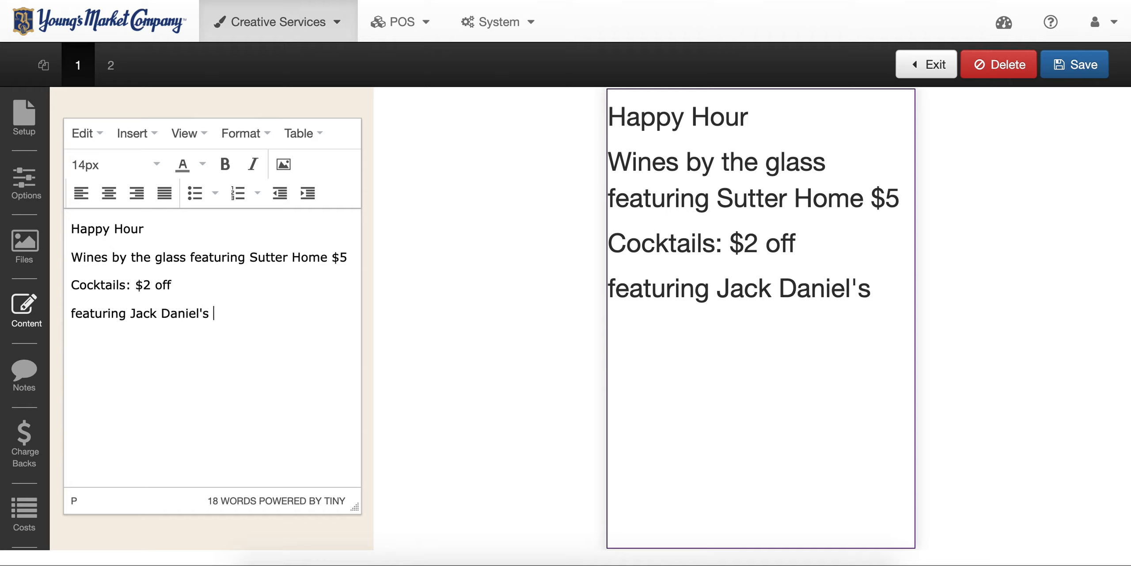
text(and Stoli Vodka)
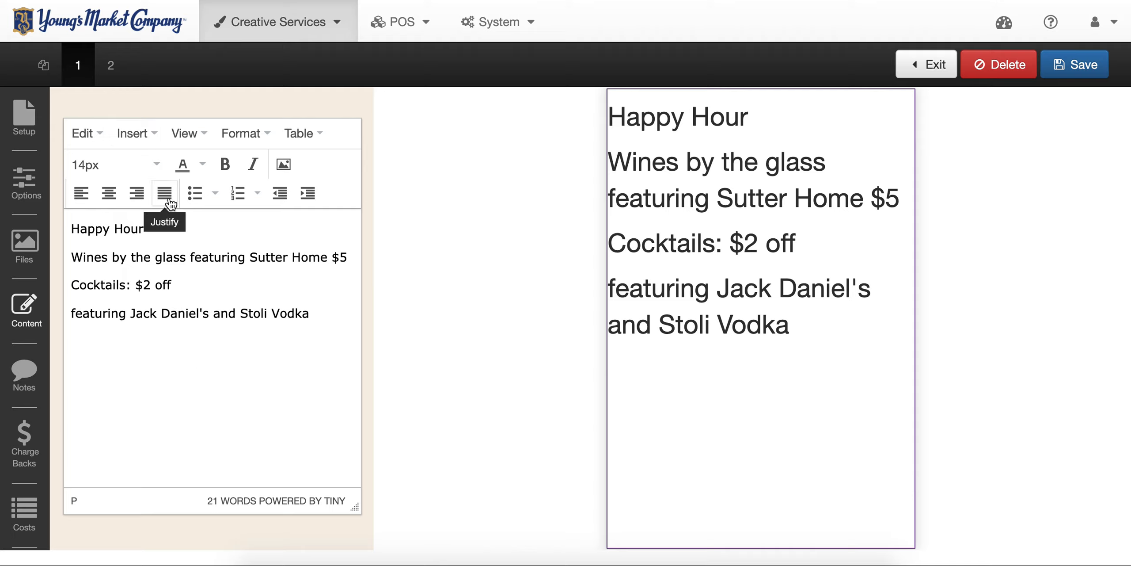
click(111, 65)
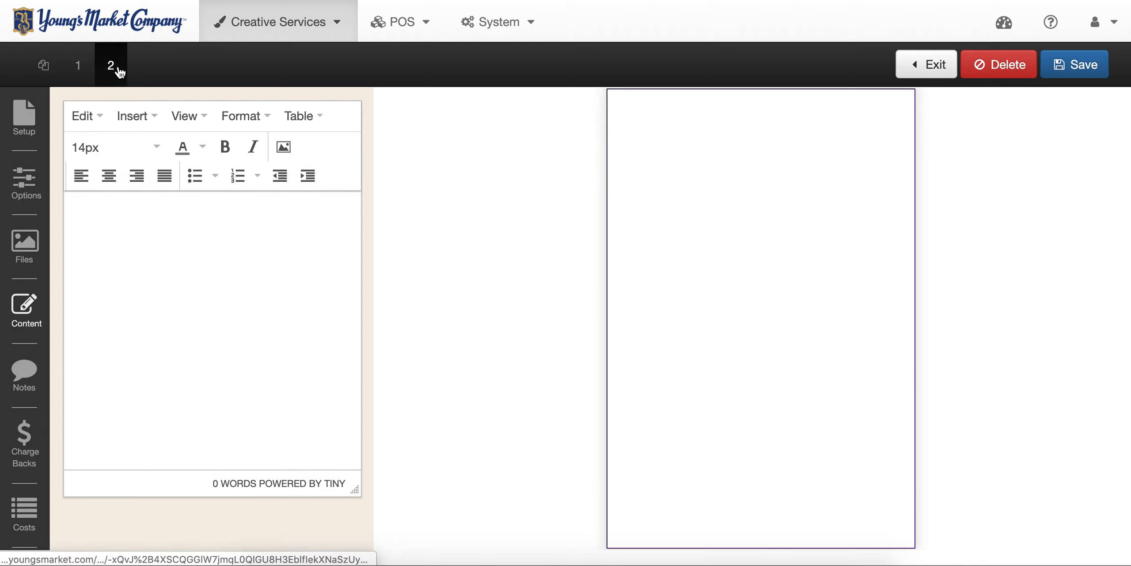
- On page 2, write 'Jack & Coke' followed by 'featuring Jack Daniel's Tennessee Whiskey'
click(148, 241)
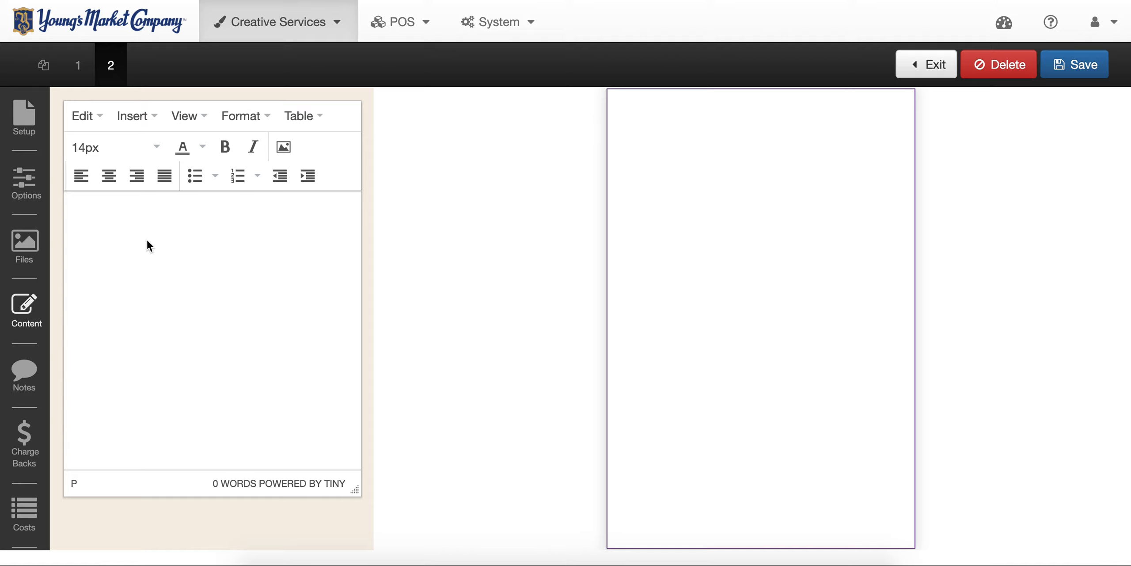
text(Jack & Coke)
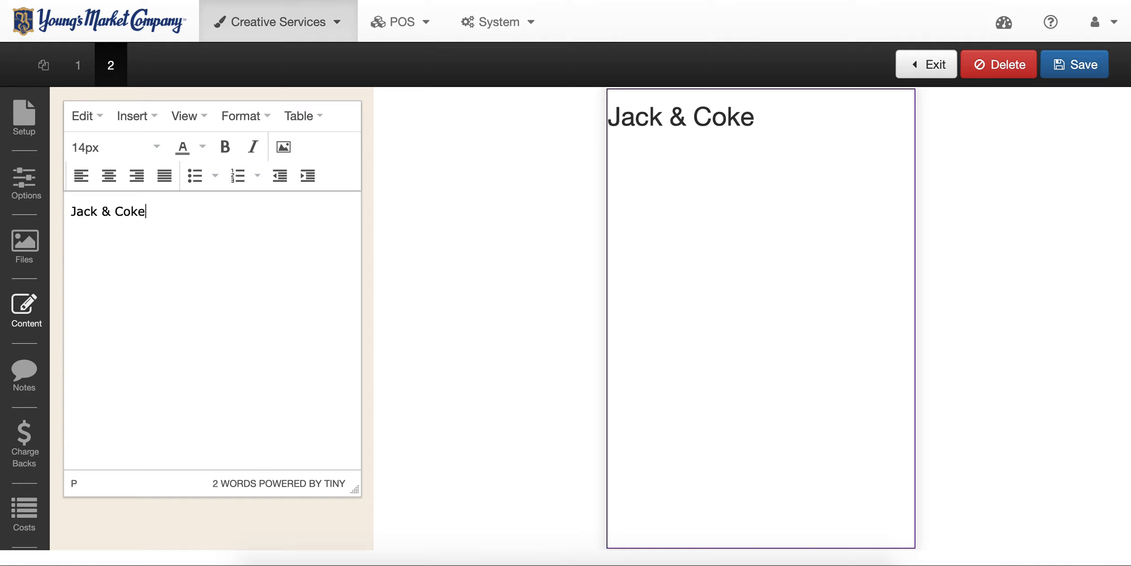
key(Return)
text(f)
text(eaturing Jack)
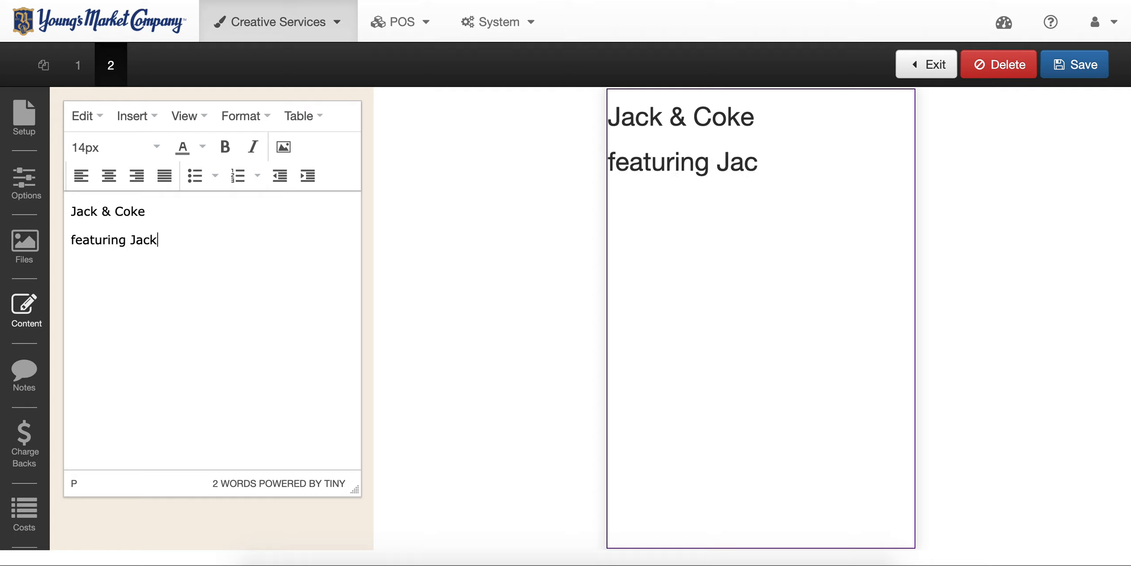
text( Daniel's )
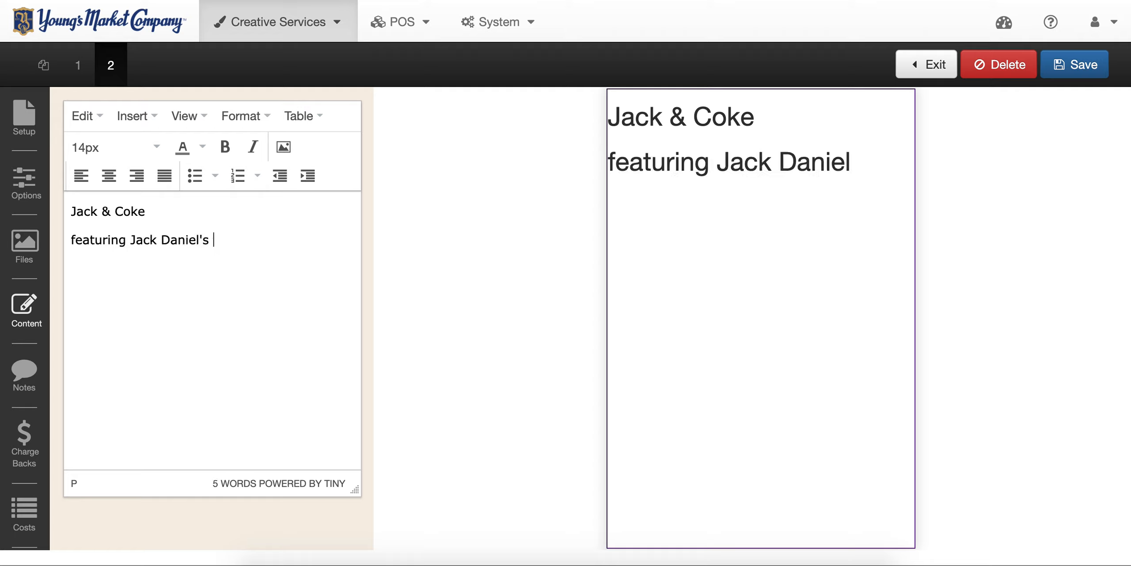
text(Tennessew)
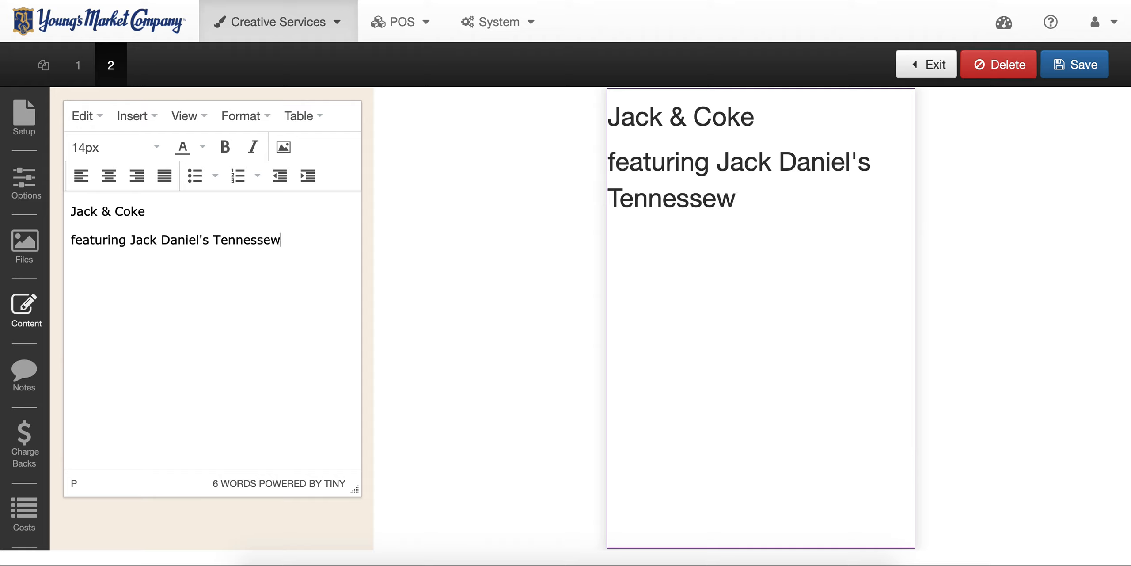
key(BackSpace)
text(e Whiskey)
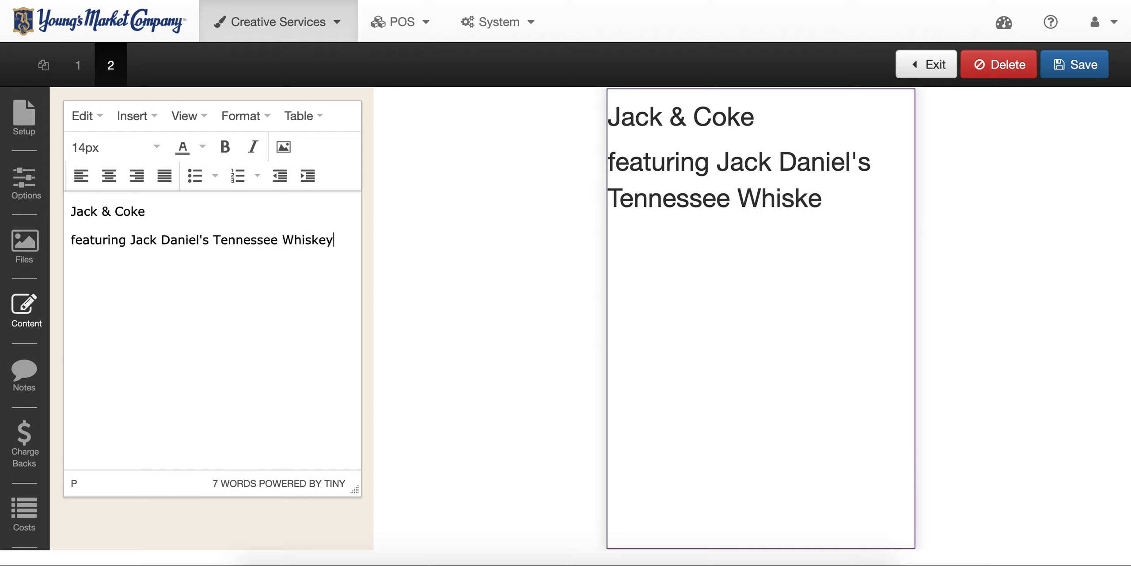
- Add 'Stoli Blueberi Press featuring Stoli', then glance at page 1 and return to page 2
key(Return)
text(Stoli)
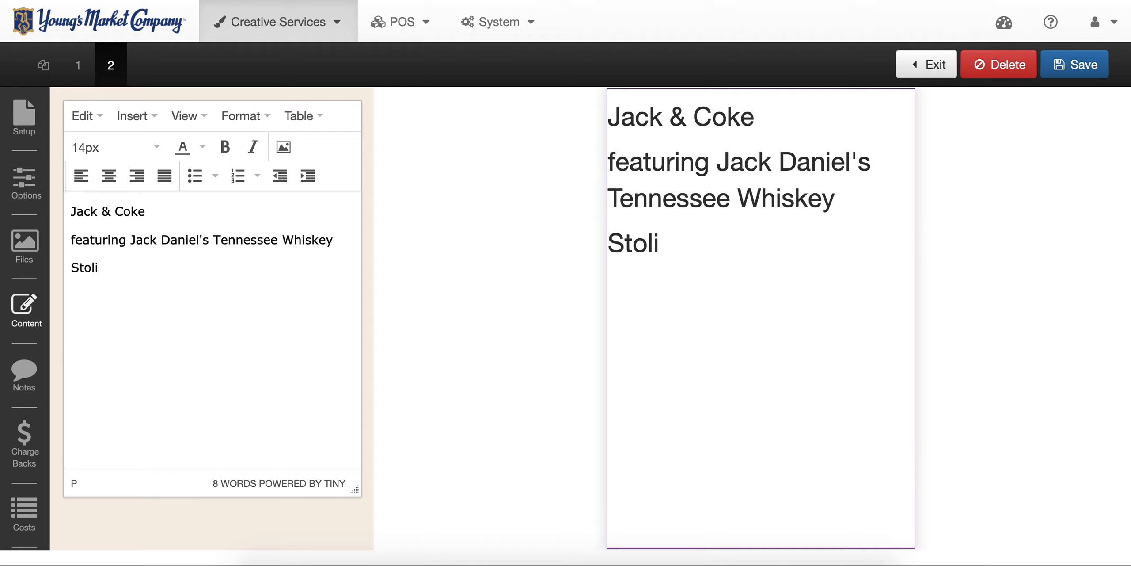
text( Bluef)
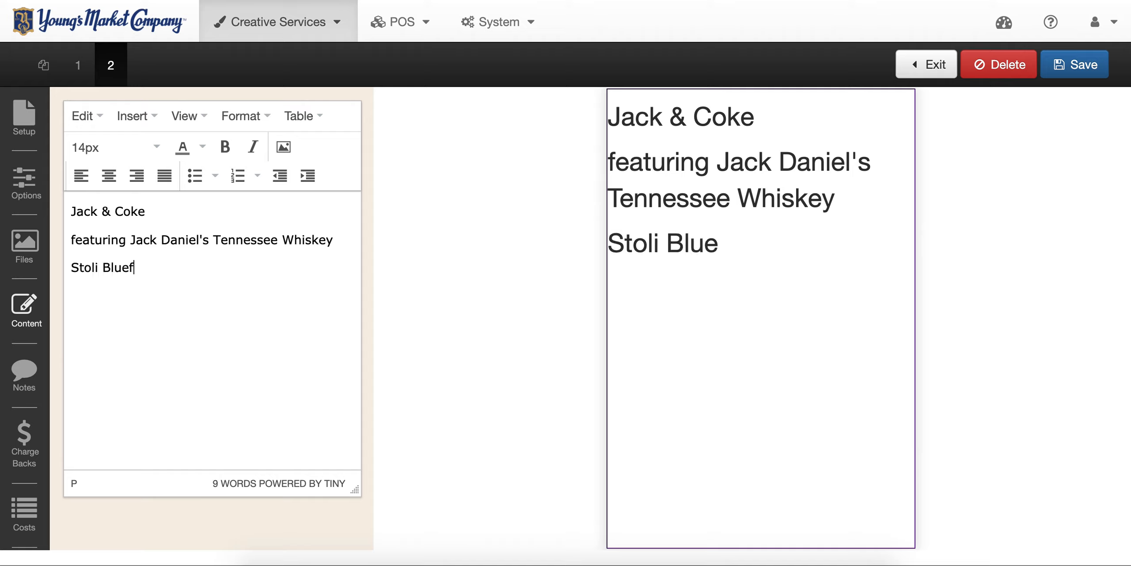
key(BackSpace)
text(beri Pre)
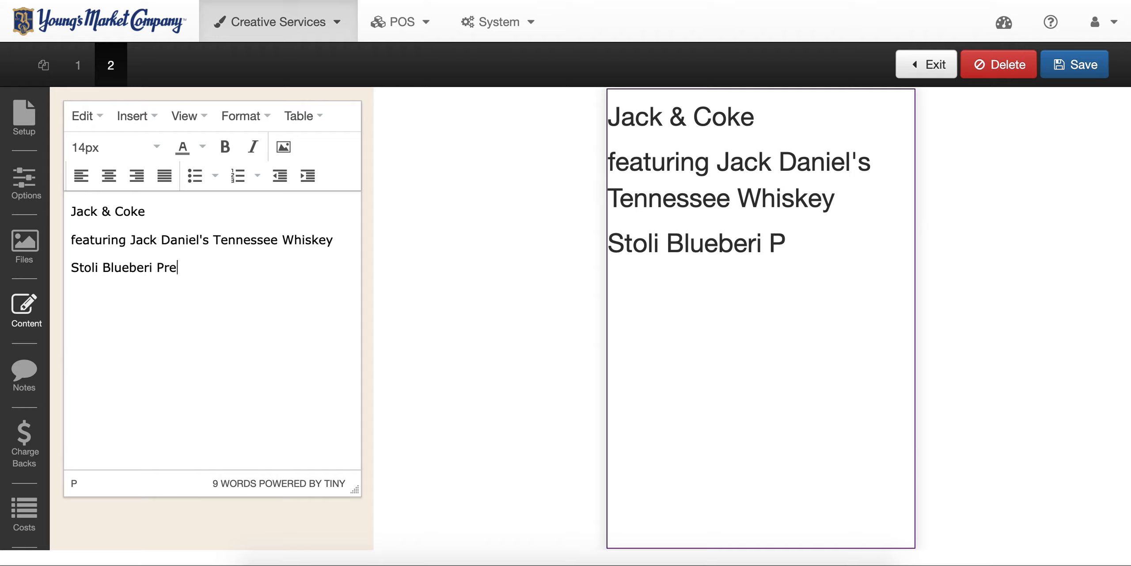
text(ss fe)
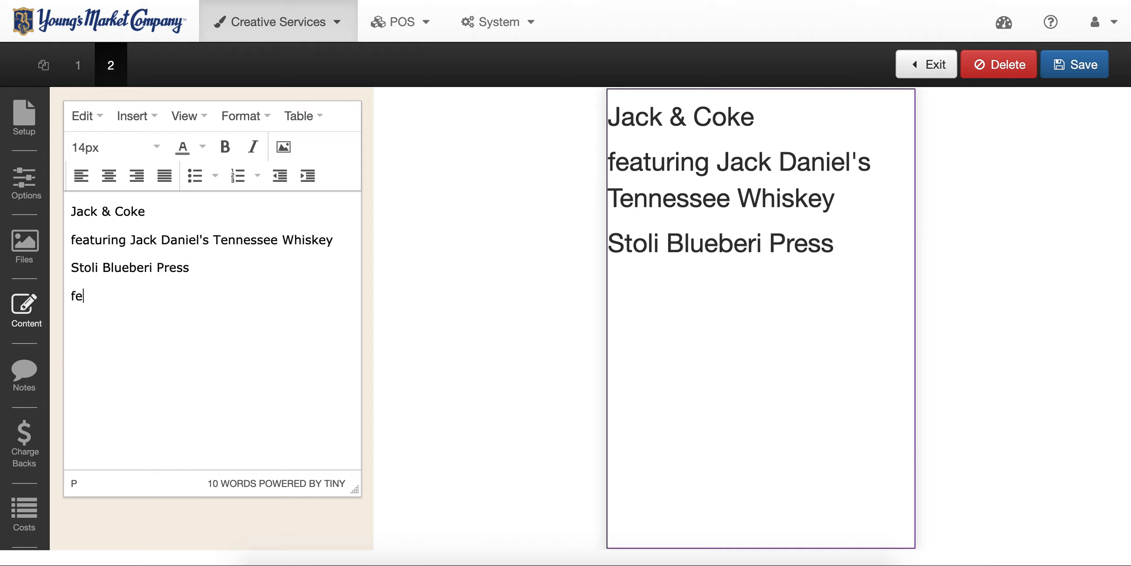
text(aturing )
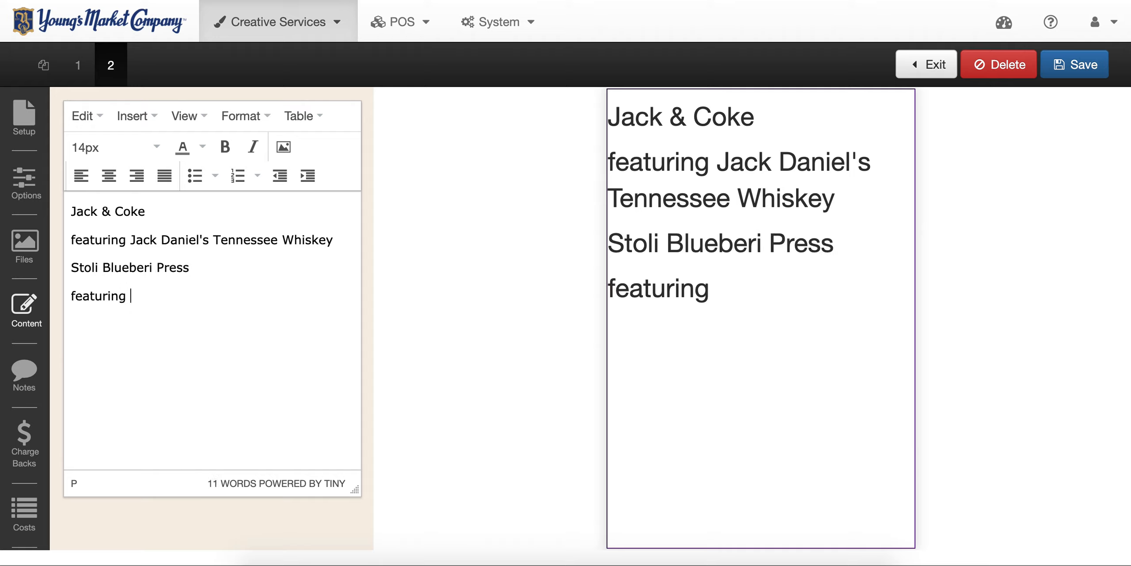
text(Stoli)
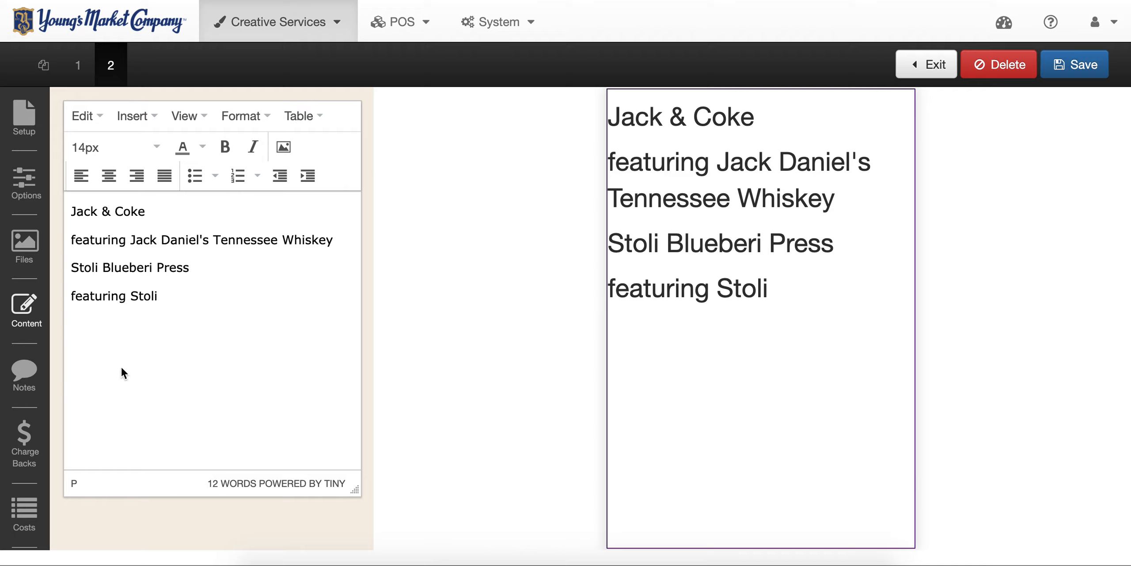
click(78, 64)
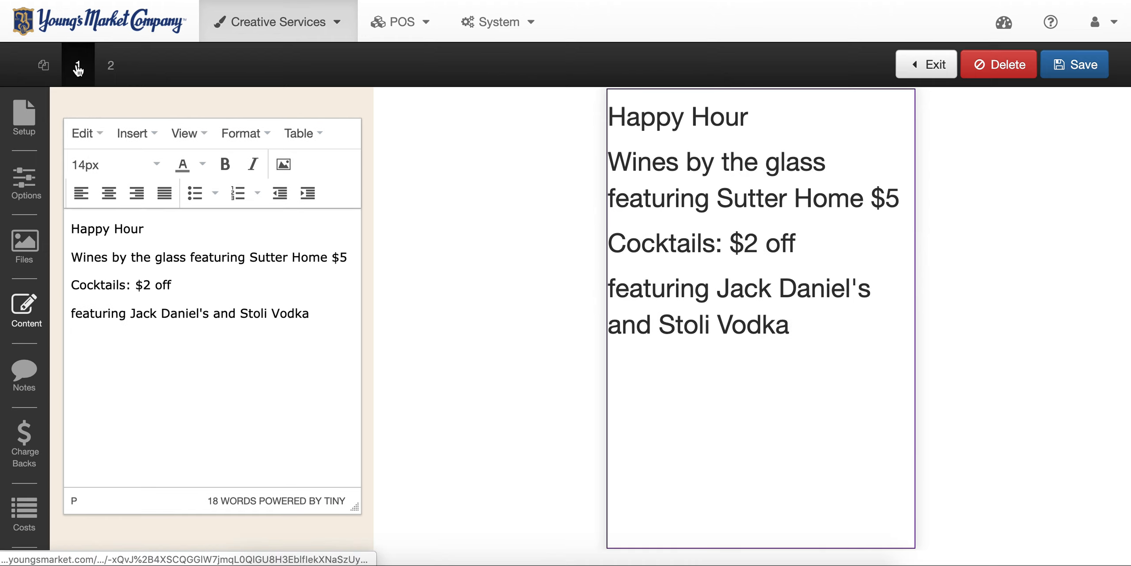
click(110, 66)
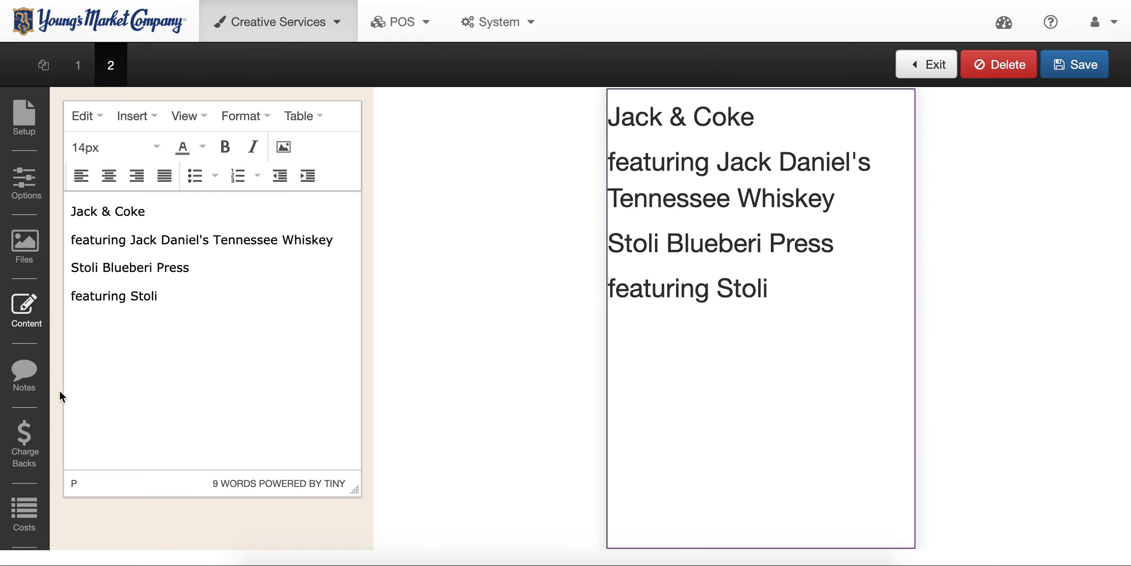
- Add a note requesting Stoli Blueberi and Jack Black bottle shots with a Sports Bar theme, and save
click(24, 373)
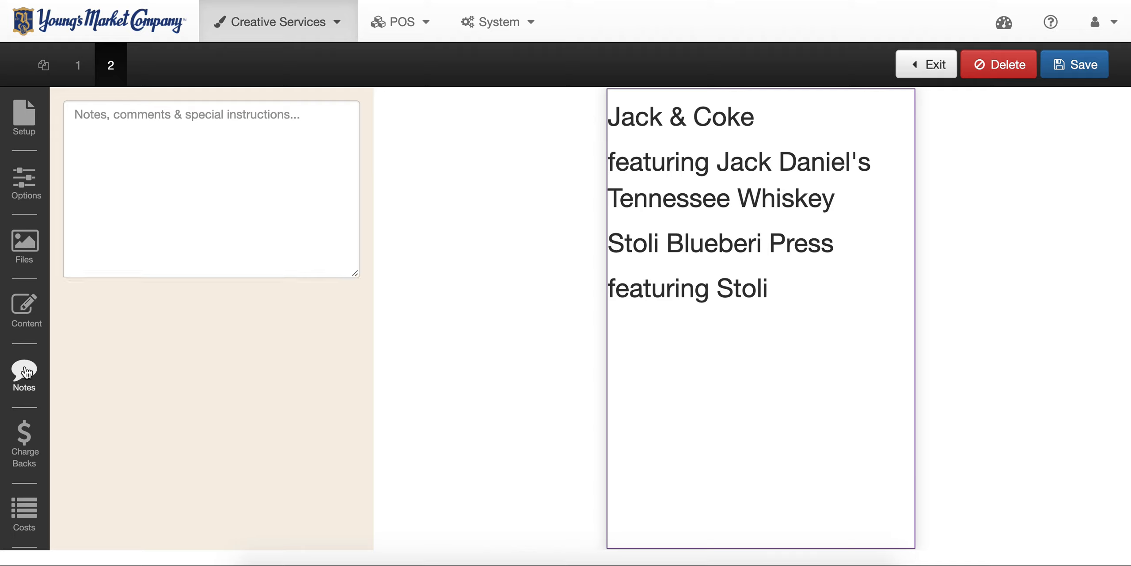
click(188, 161)
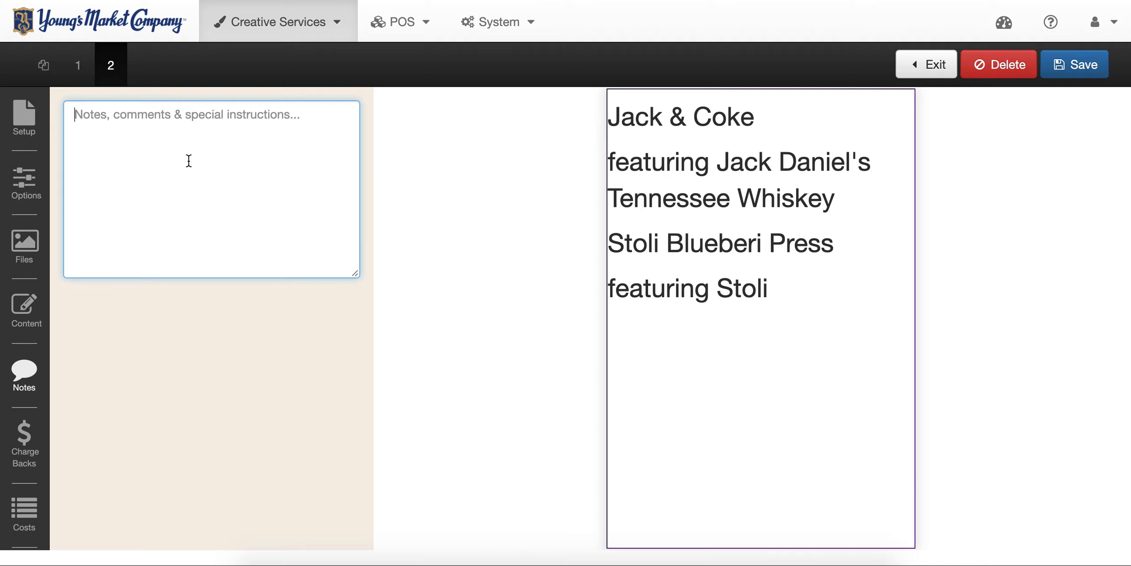
text(Please add a)
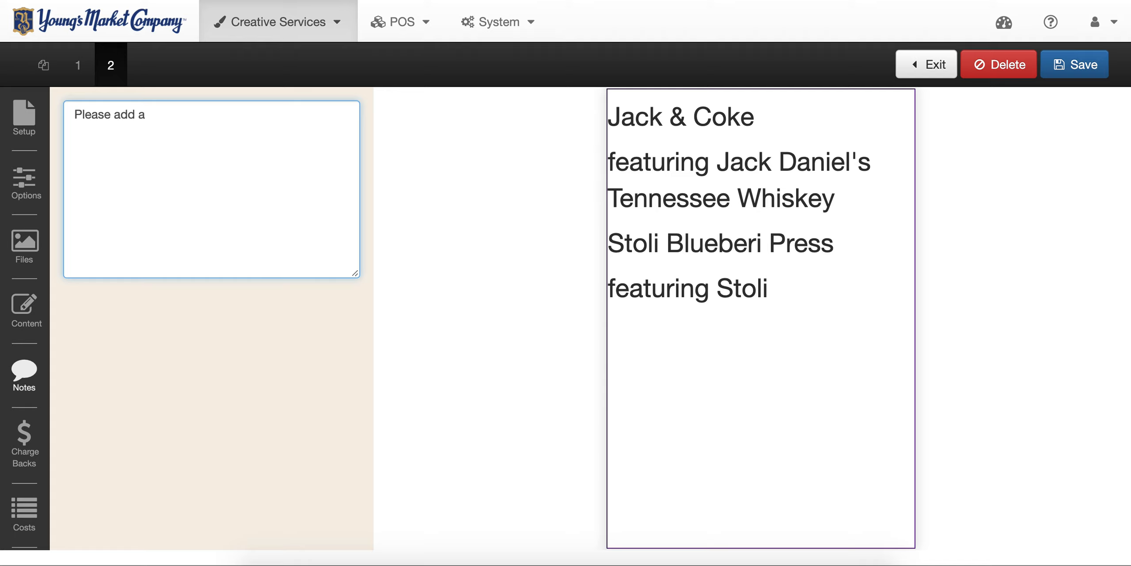
text( bottle shot of Stoli B)
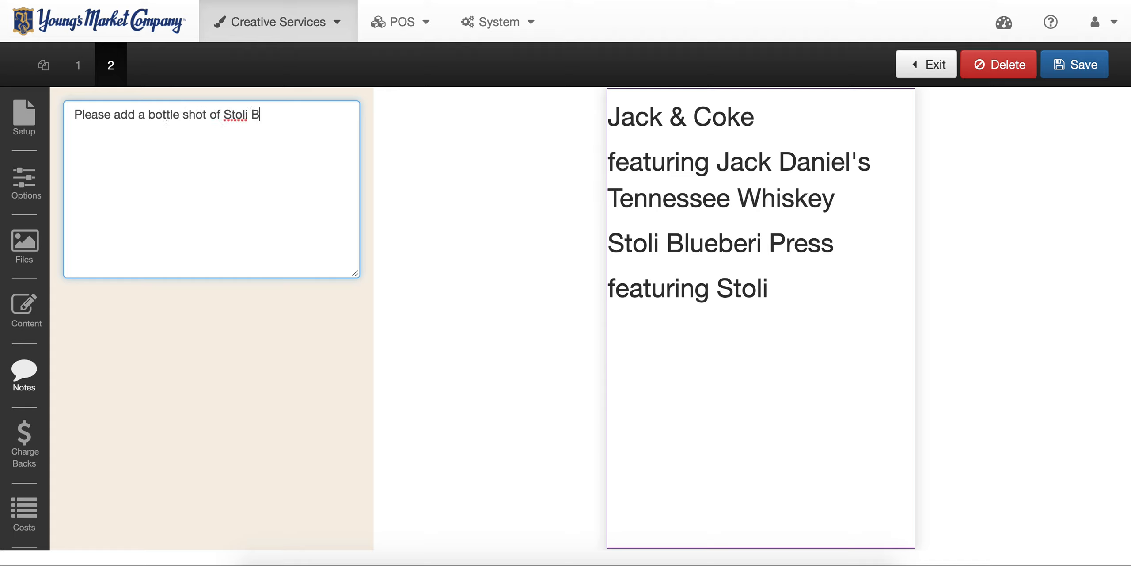
text(lueberi and Jack B)
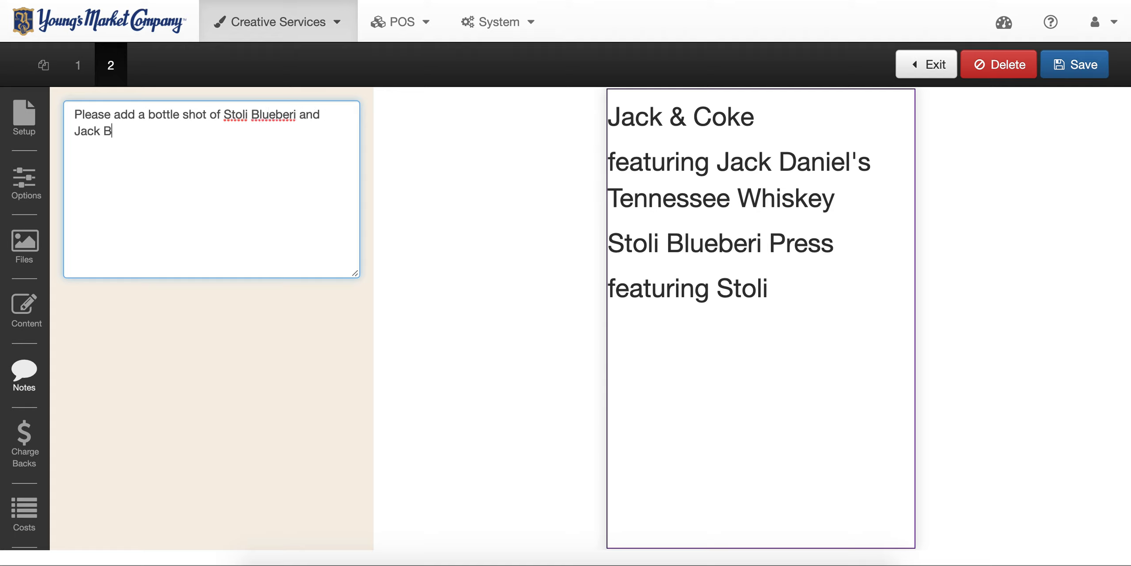
text(lack. Sports Bar theme)
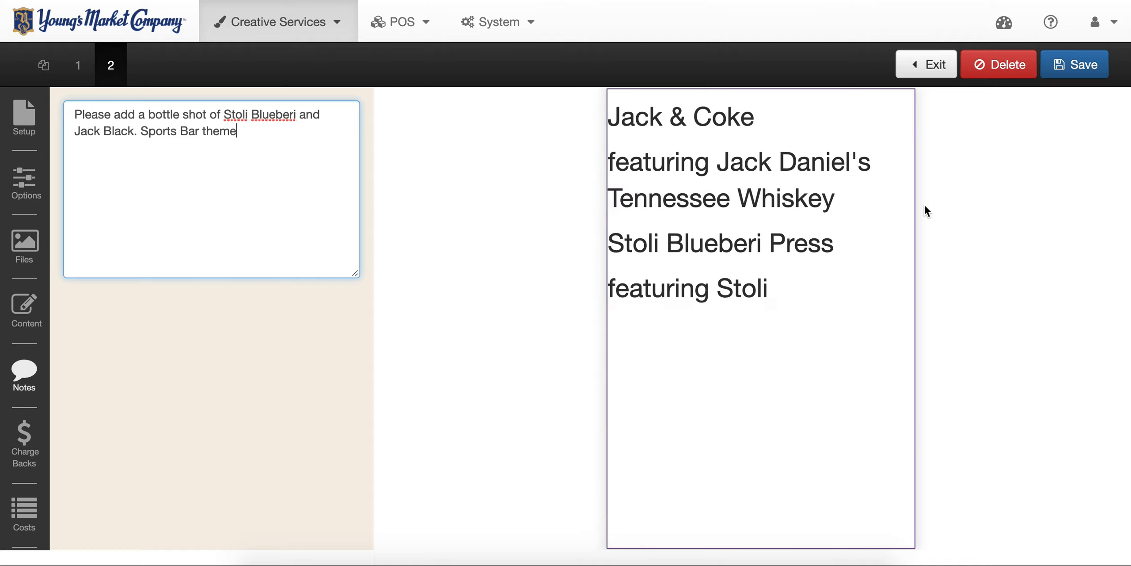
click(1065, 68)
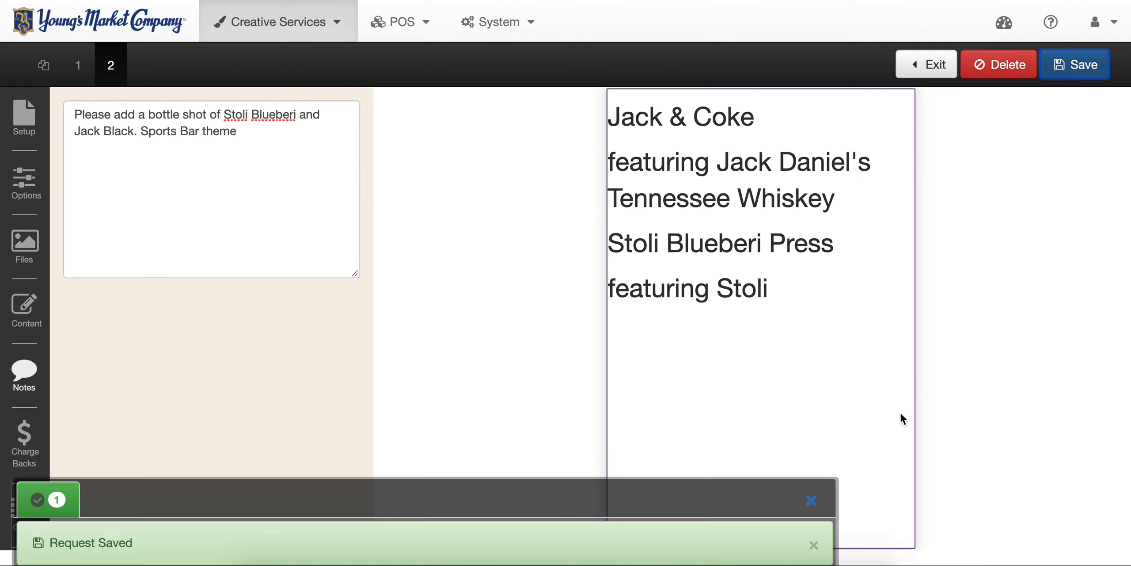
click(812, 500)
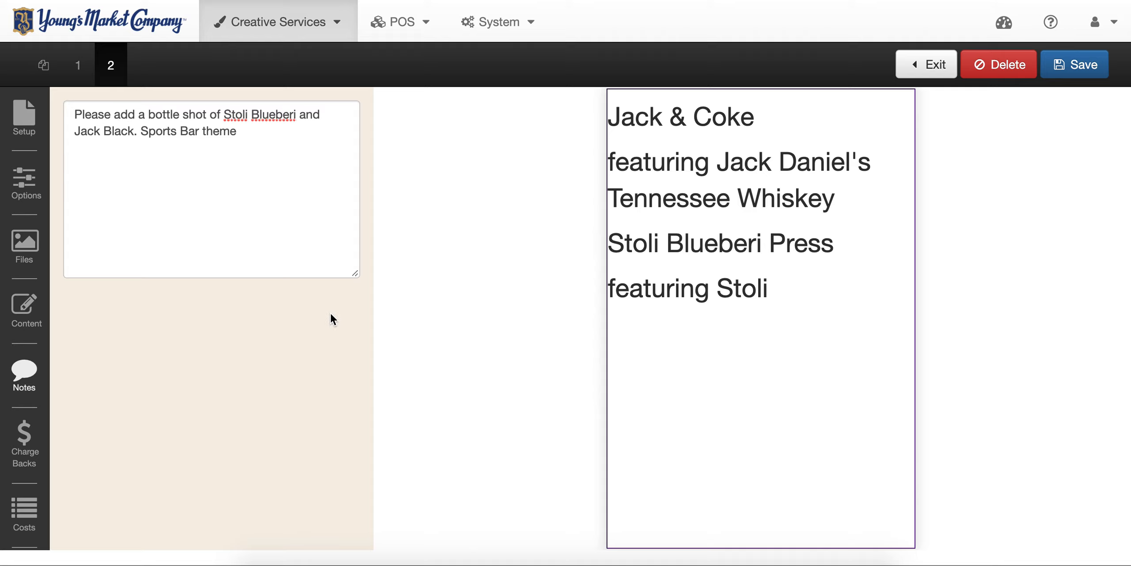
- Add a new chargeback line and search its suppliers for 'sutt'
click(31, 446)
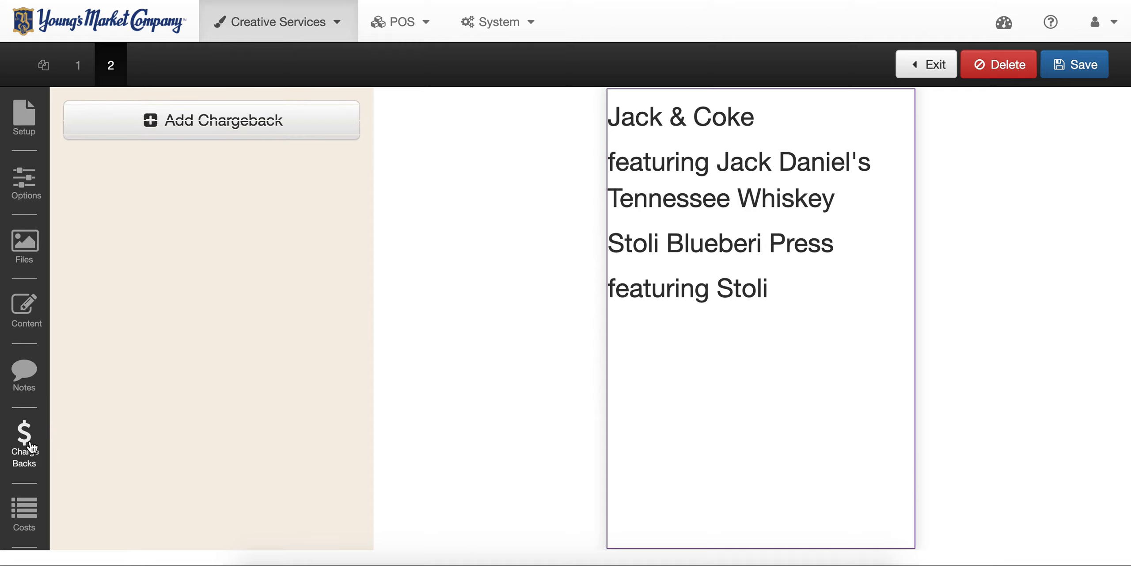
click(237, 133)
click(201, 166)
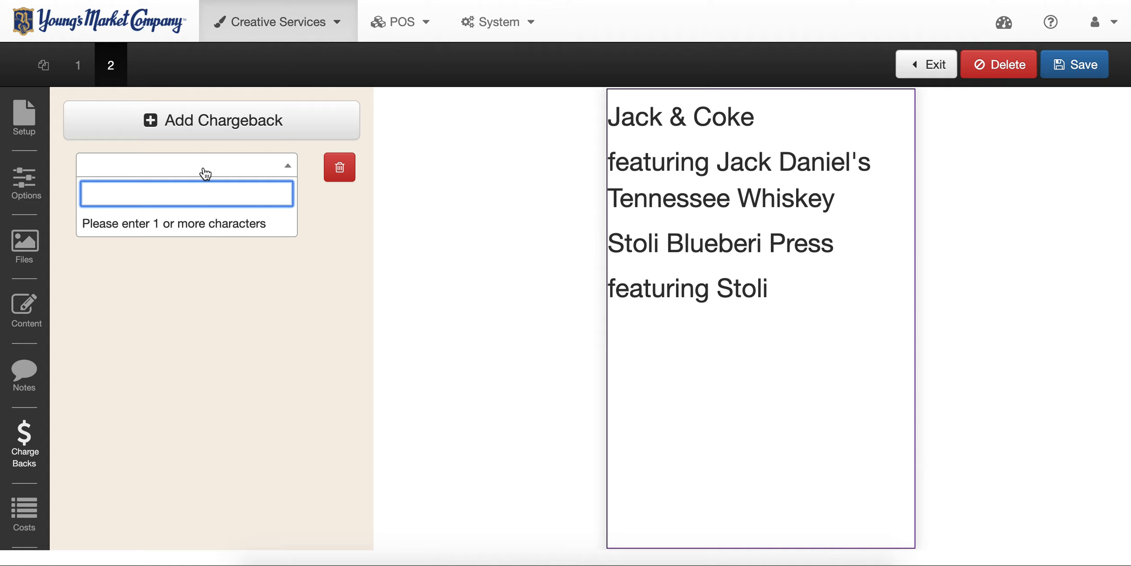
text(su)
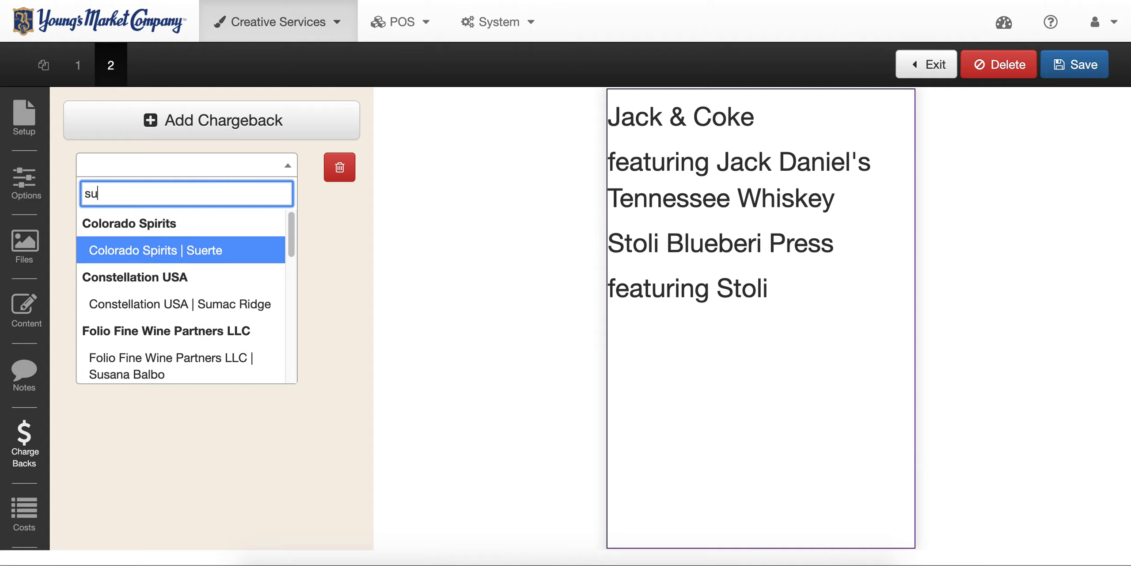
text(tt)
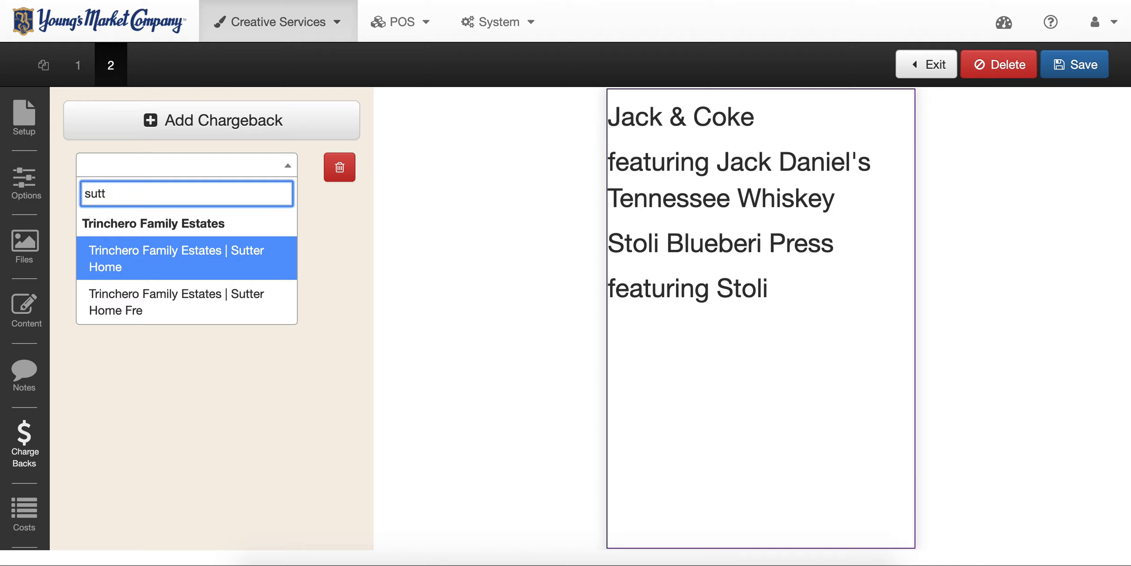
- Set the first chargeback to Trinchero Family Estates | Sutter Home and add a second for Brown Forman | Jack Daniel's
click(134, 261)
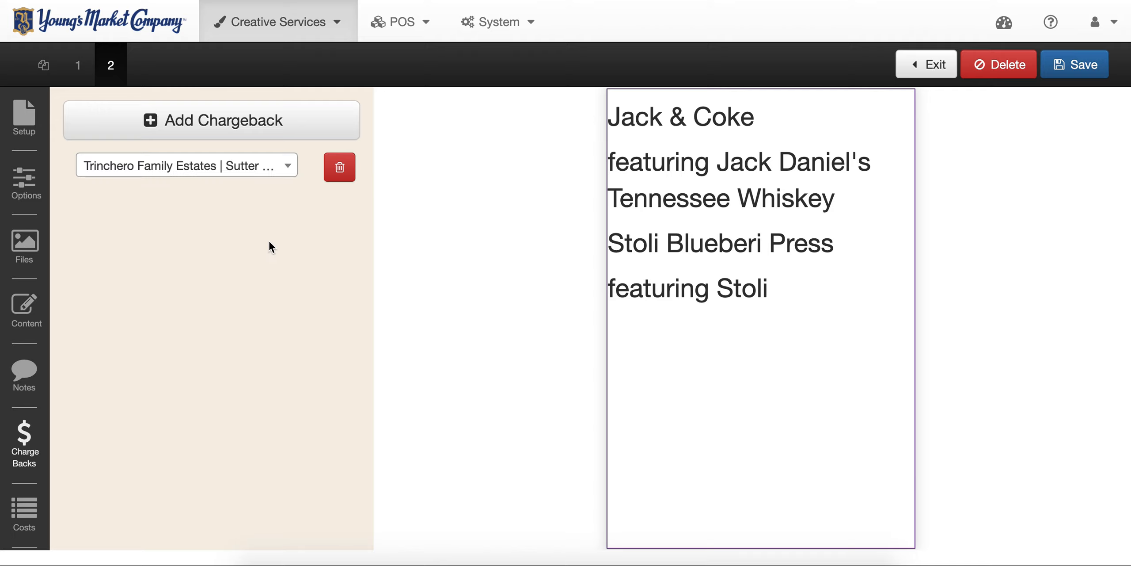
click(253, 119)
click(223, 199)
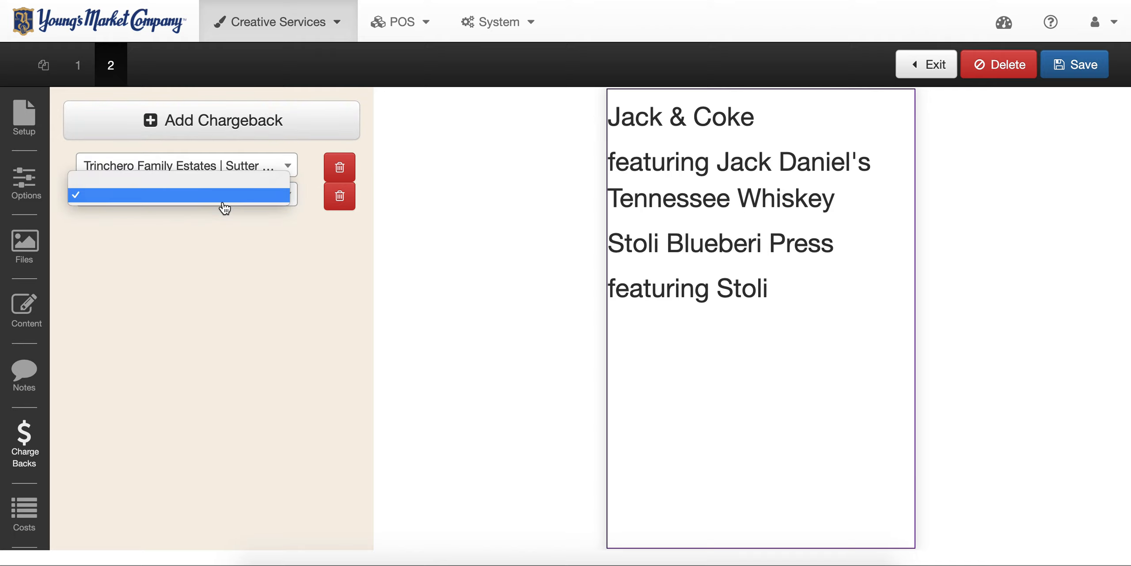
click(224, 206)
click(217, 199)
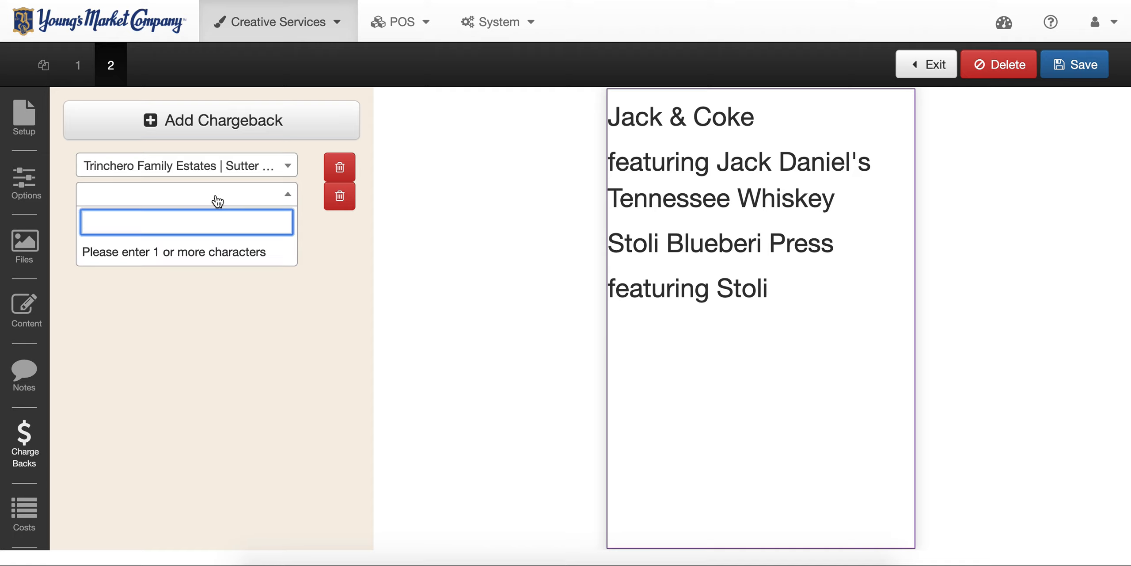
text(jack dan)
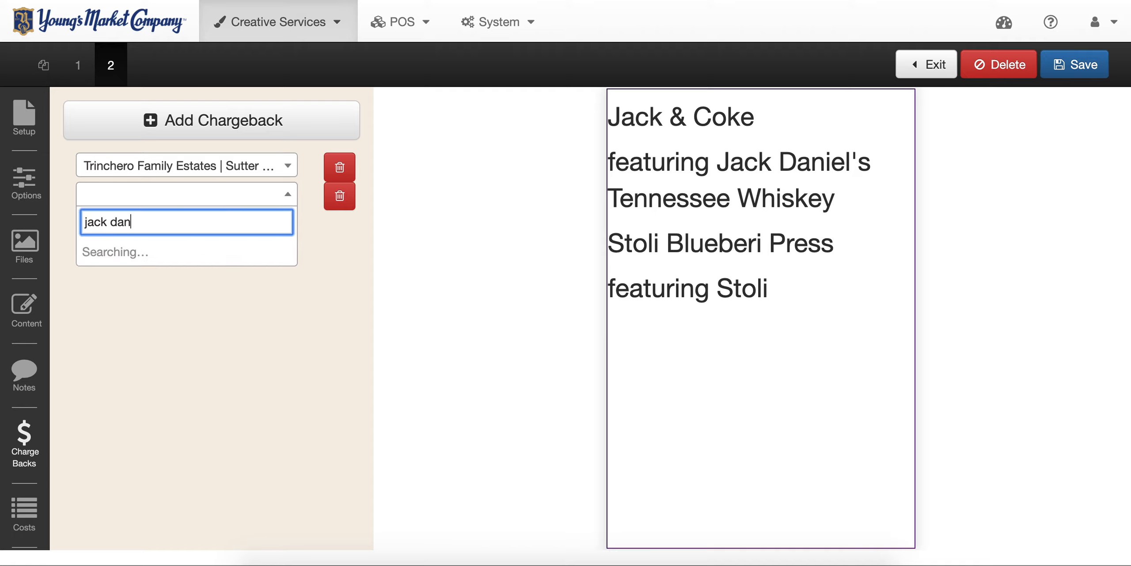
click(173, 278)
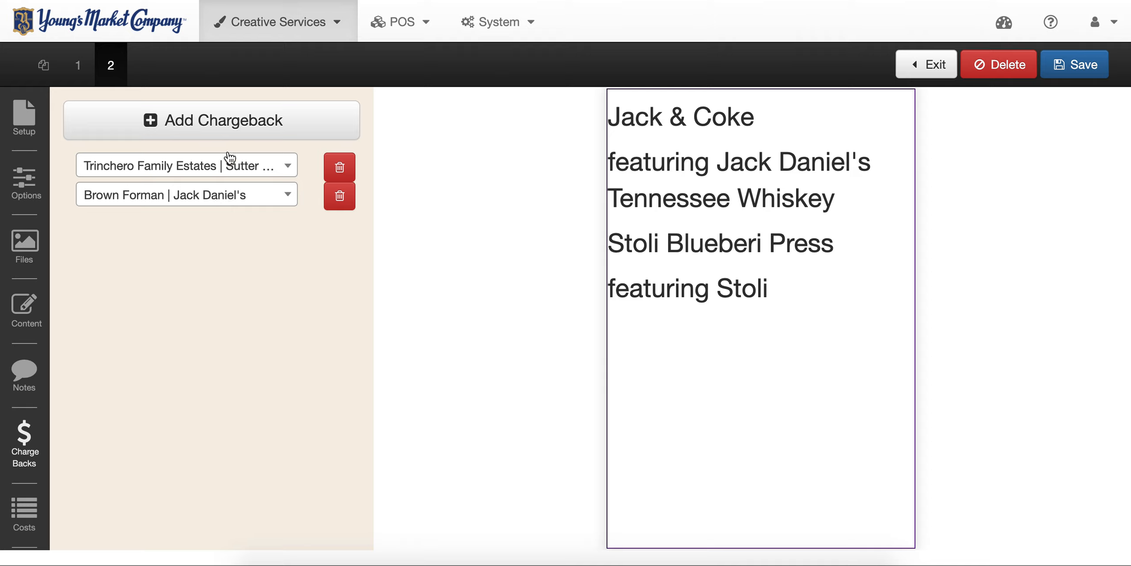
- Add a third chargeback; after 'stoli' finds nothing, choose Brown Forman | Jack Daniel's
click(232, 127)
click(181, 231)
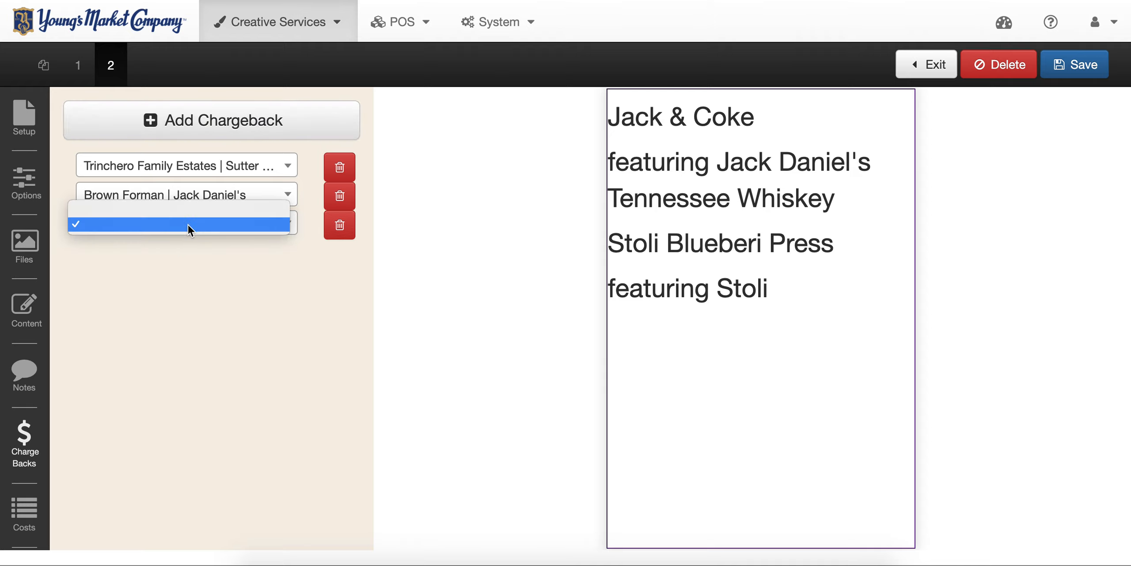
click(187, 224)
click(187, 226)
text(s)
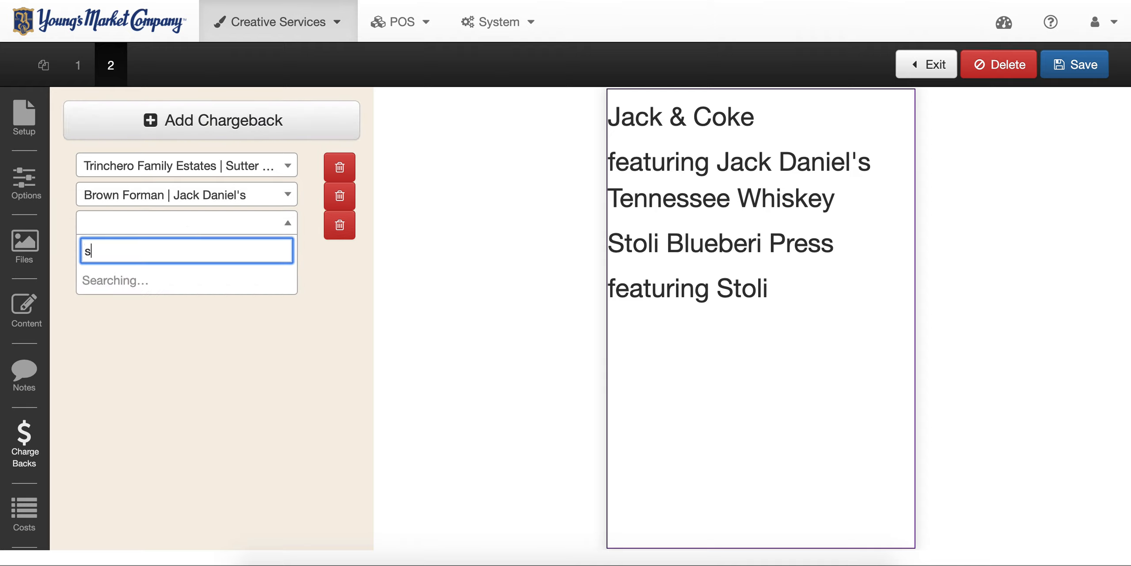
text(toli)
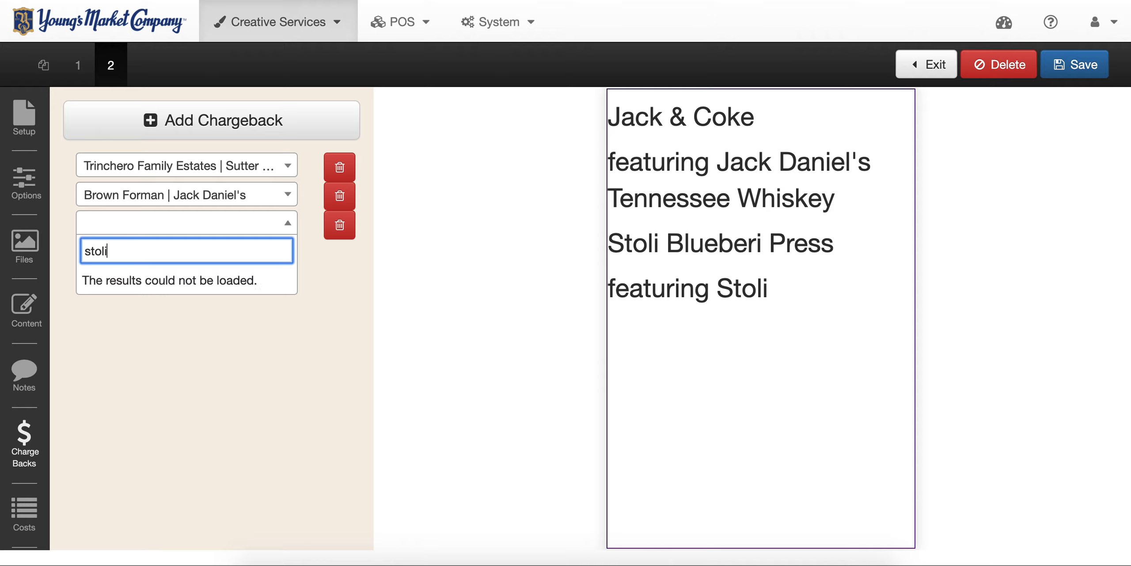
key(BackSpace)
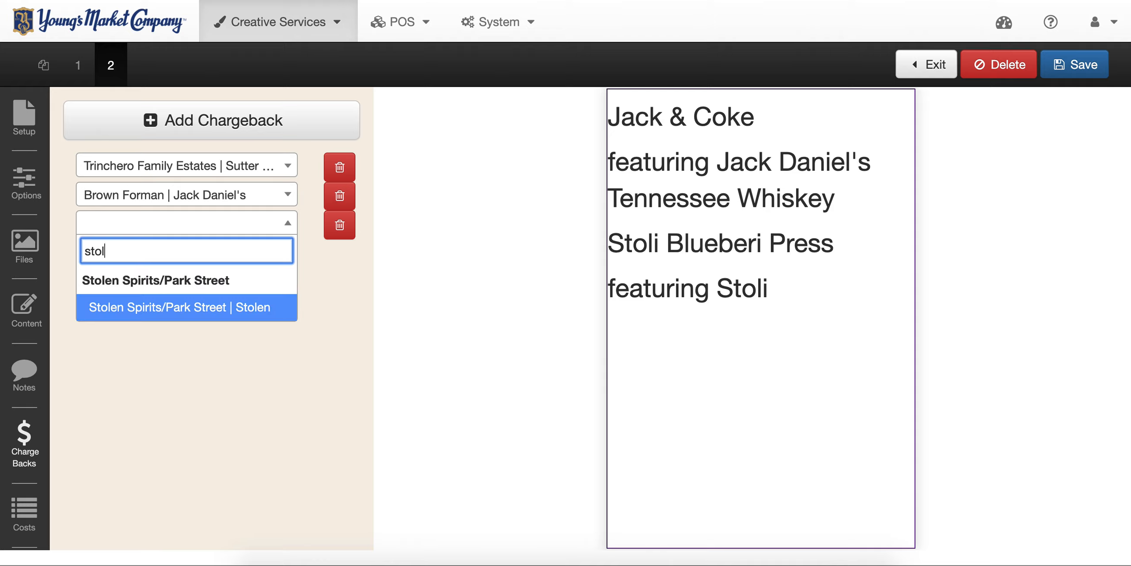
text(i)
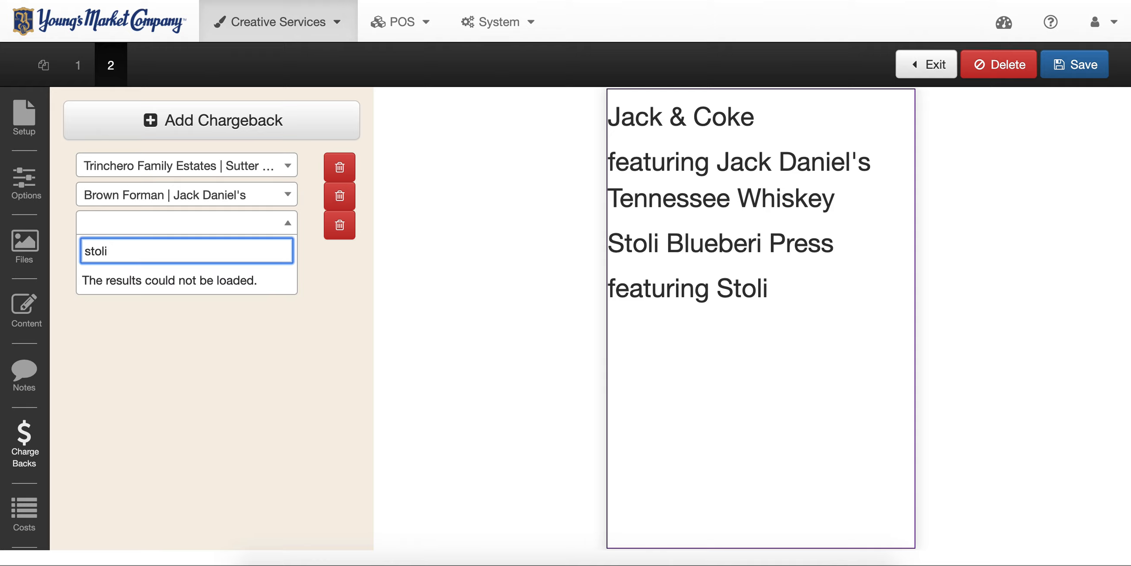
text( b)
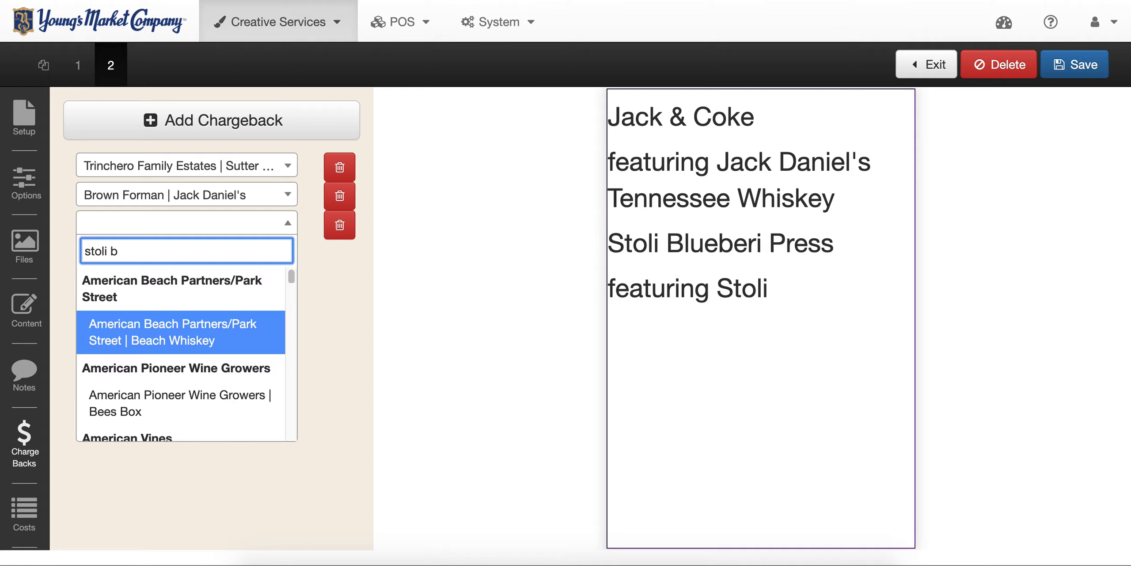
key(BackSpace)
key(BackSpace)
key(BackSpace)
key(BackSpace)
key(BackSpace)
key(BackSpace)
key(BackSpace)
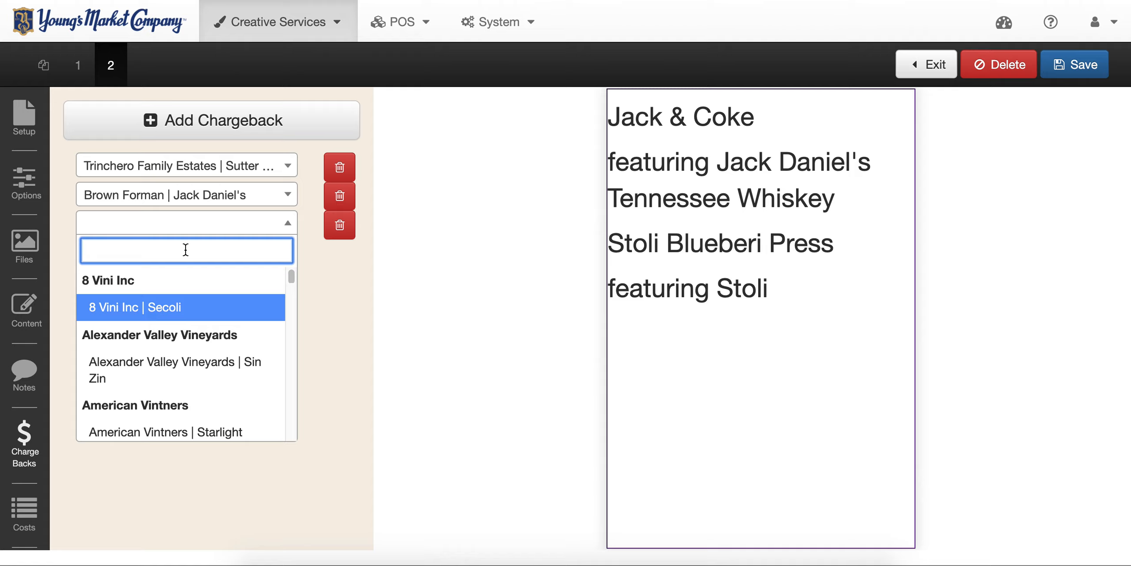
text(jack )
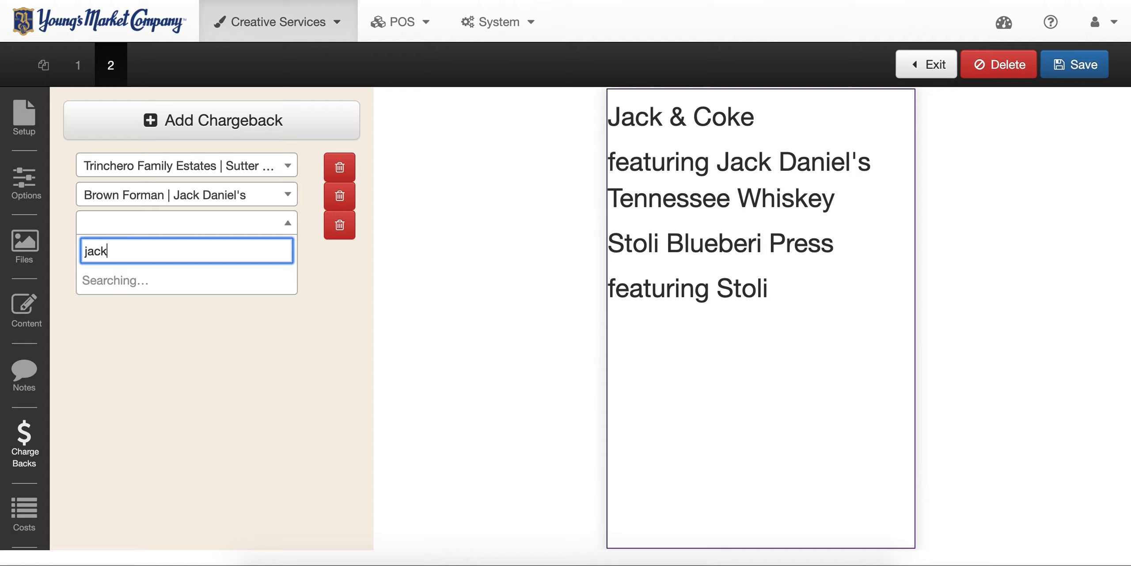
text(dan)
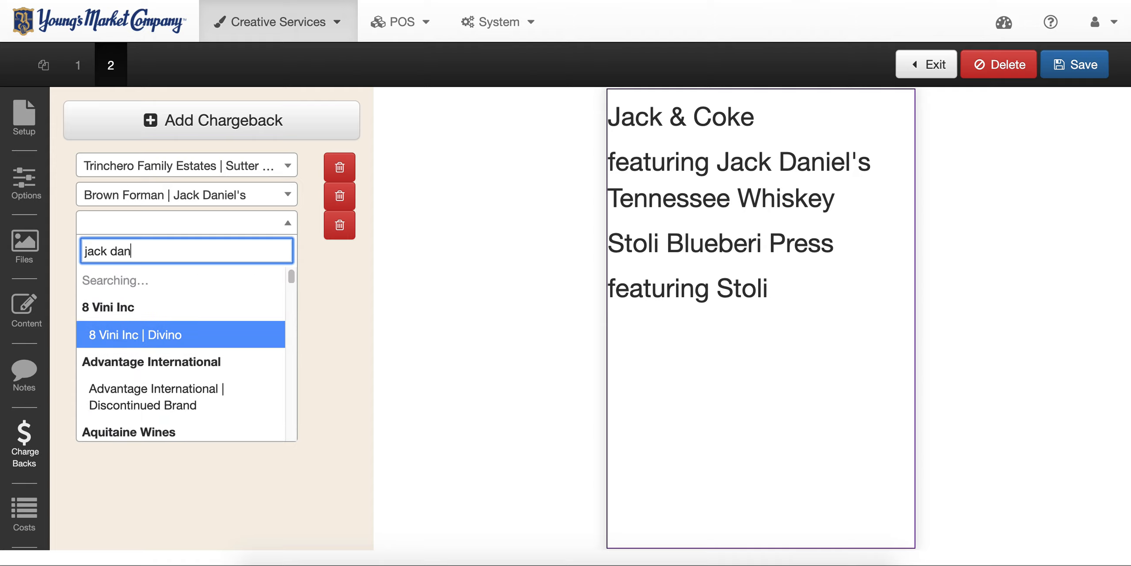
click(175, 309)
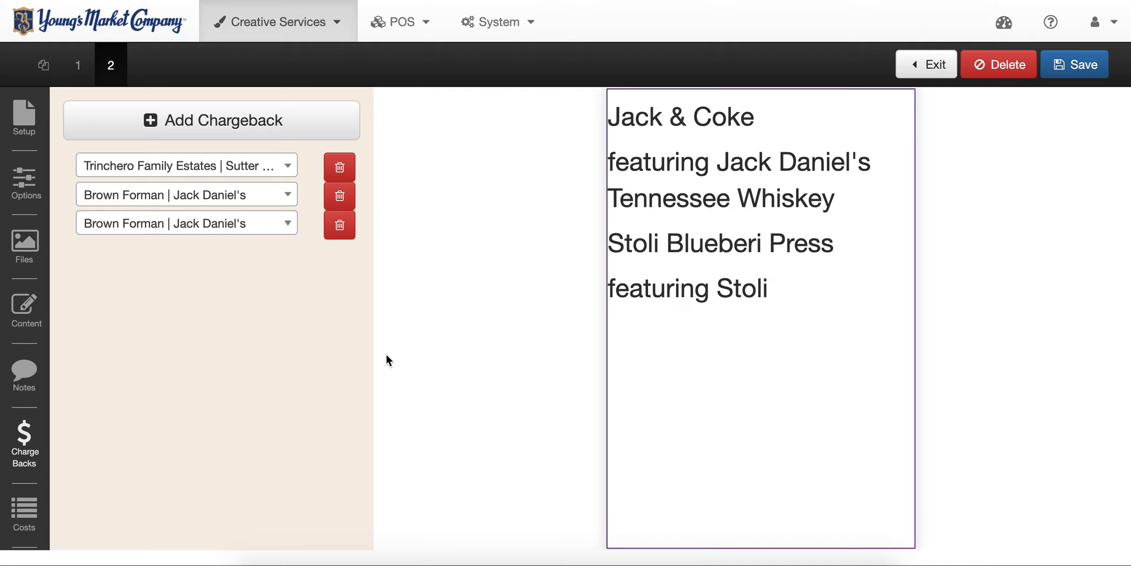
- Save the request, dismiss the Request Saved notice, and exit to the Happy Hour Table Tents project
click(1084, 67)
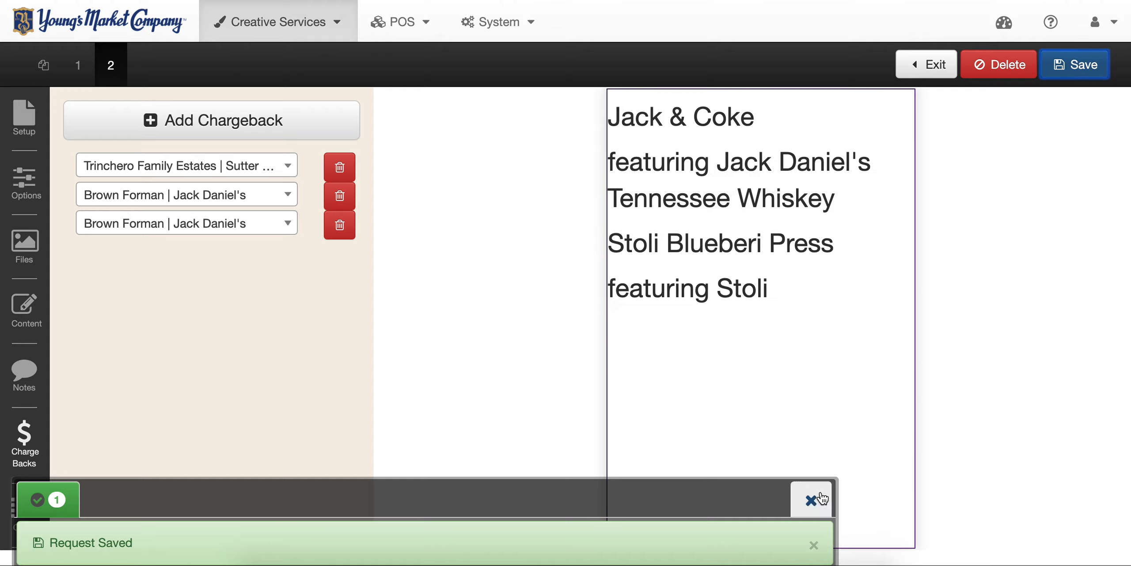
click(820, 498)
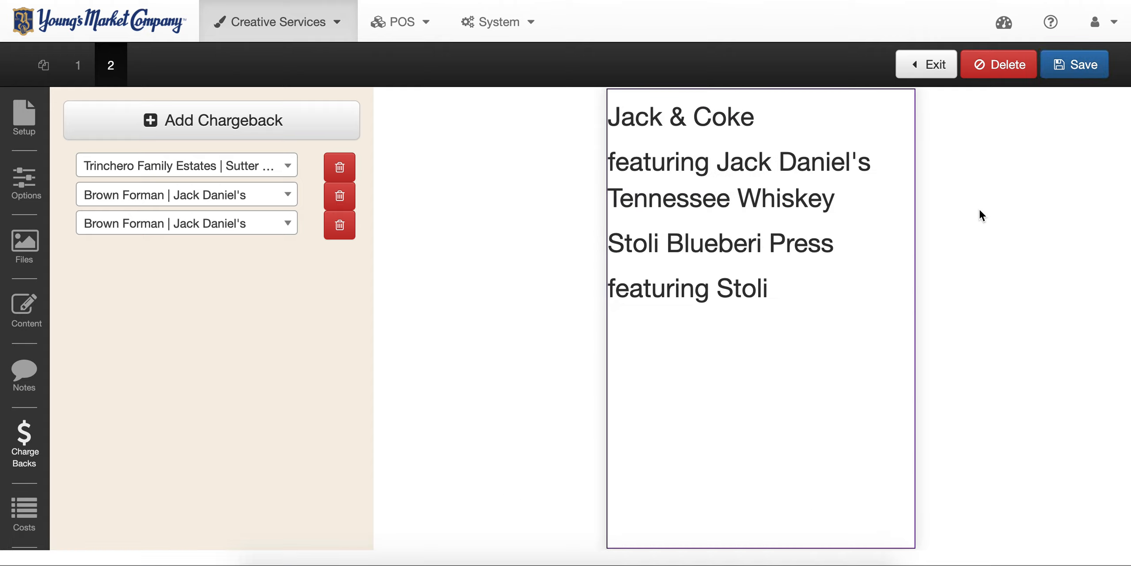
click(928, 73)
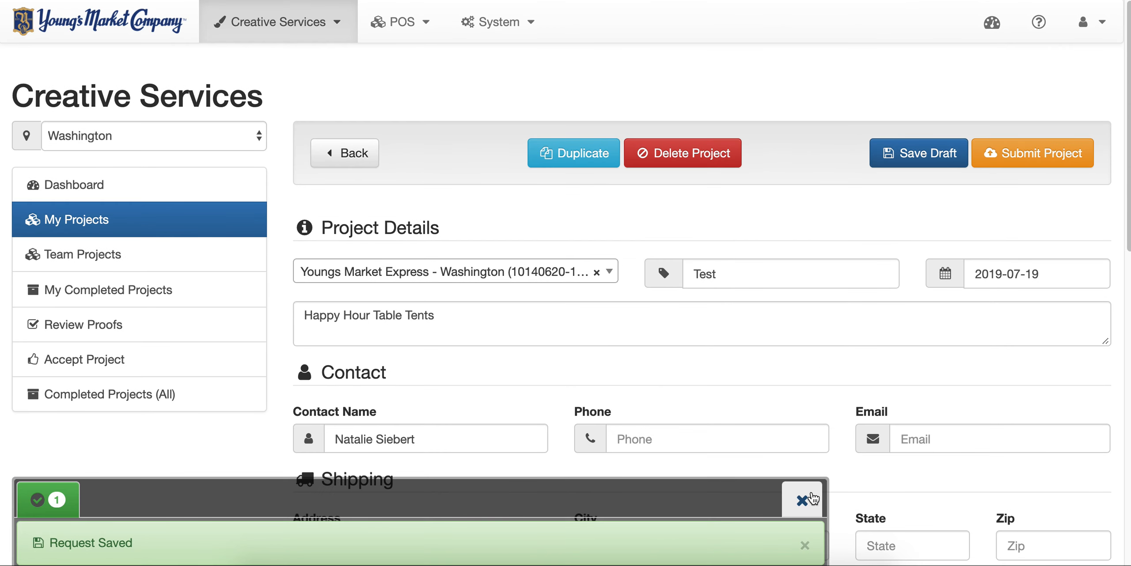
- Dismiss the notice and review the Happy Hour 4x6 request (35 pieces, $244.21) and Client Supplier Funding
click(802, 501)
scroll(787, 371, down, 4)
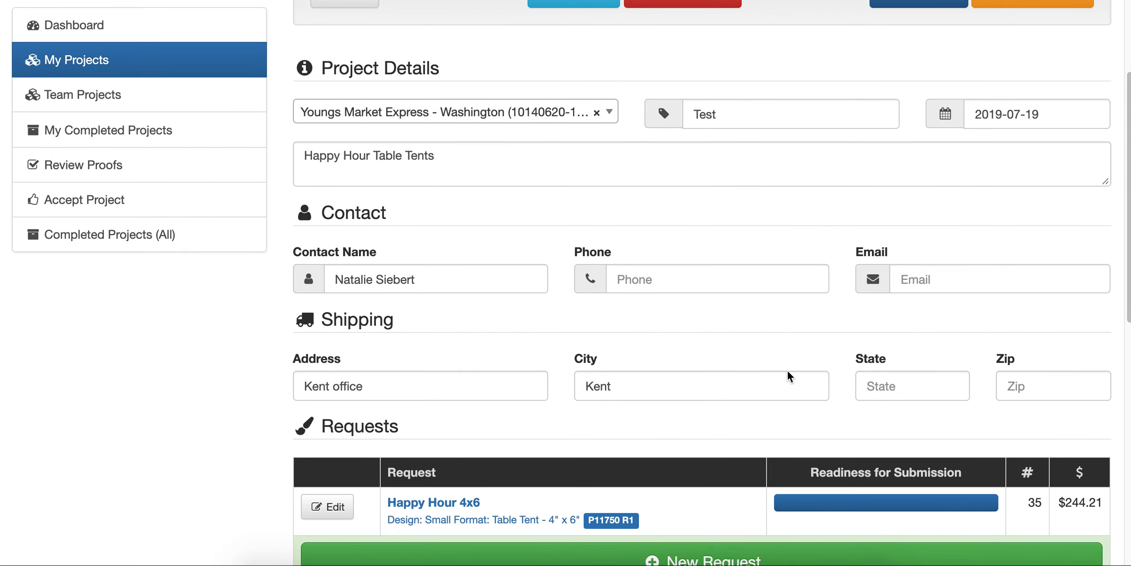
scroll(788, 374, down, 1)
scroll(787, 371, down, 3)
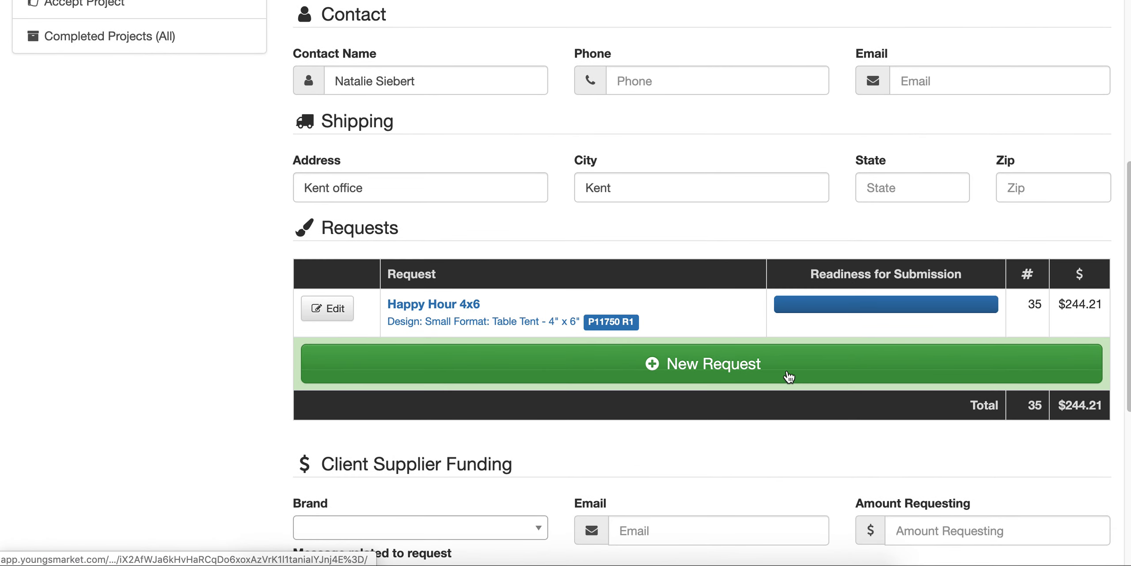
scroll(788, 374, down, 5)
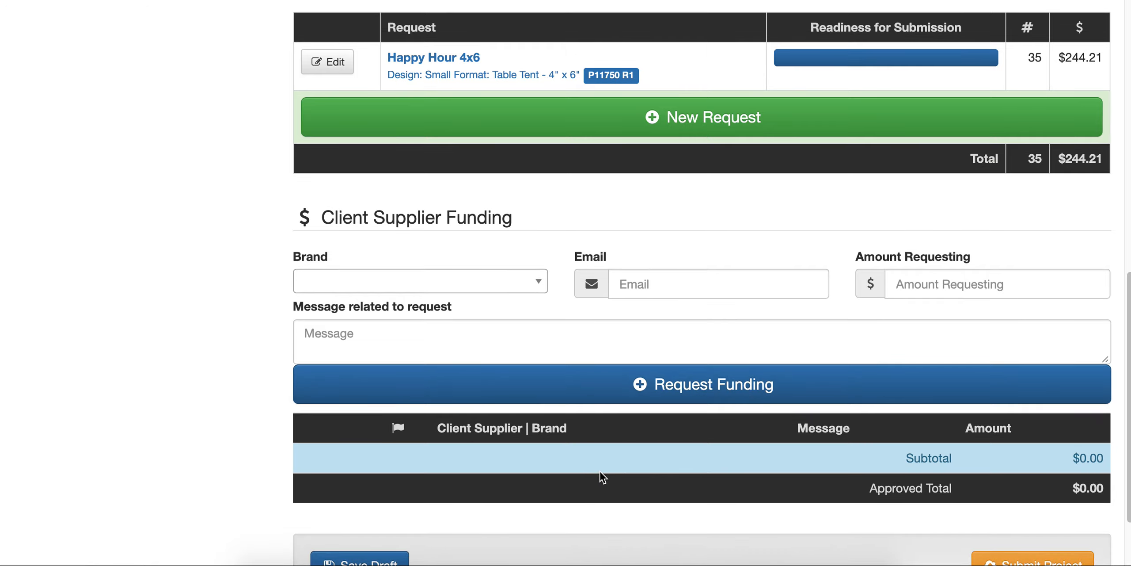
scroll(624, 455, down, 2)
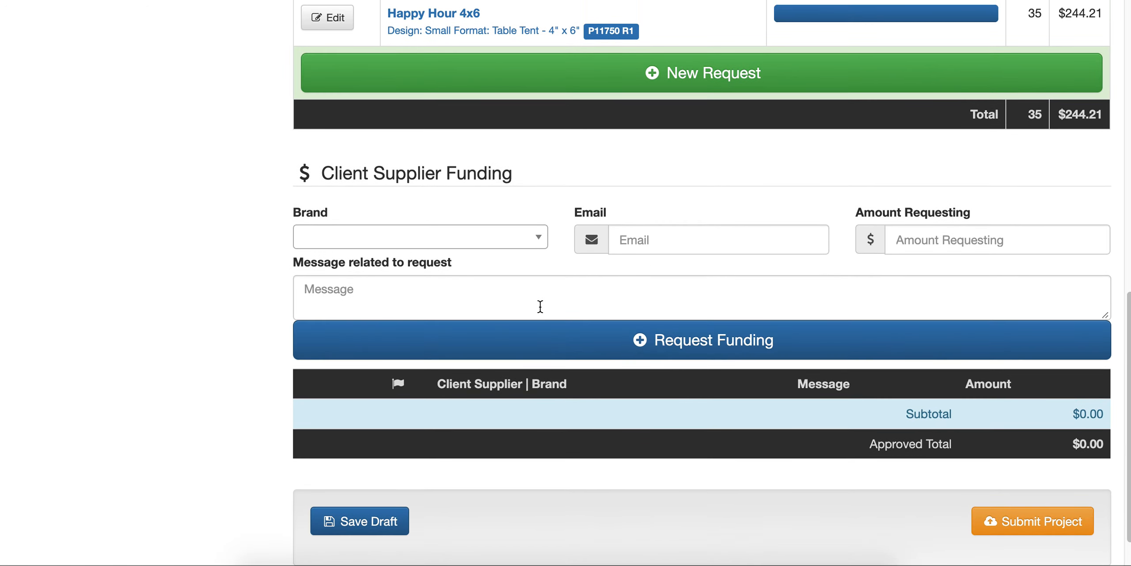
scroll(224, 330, up, 3)
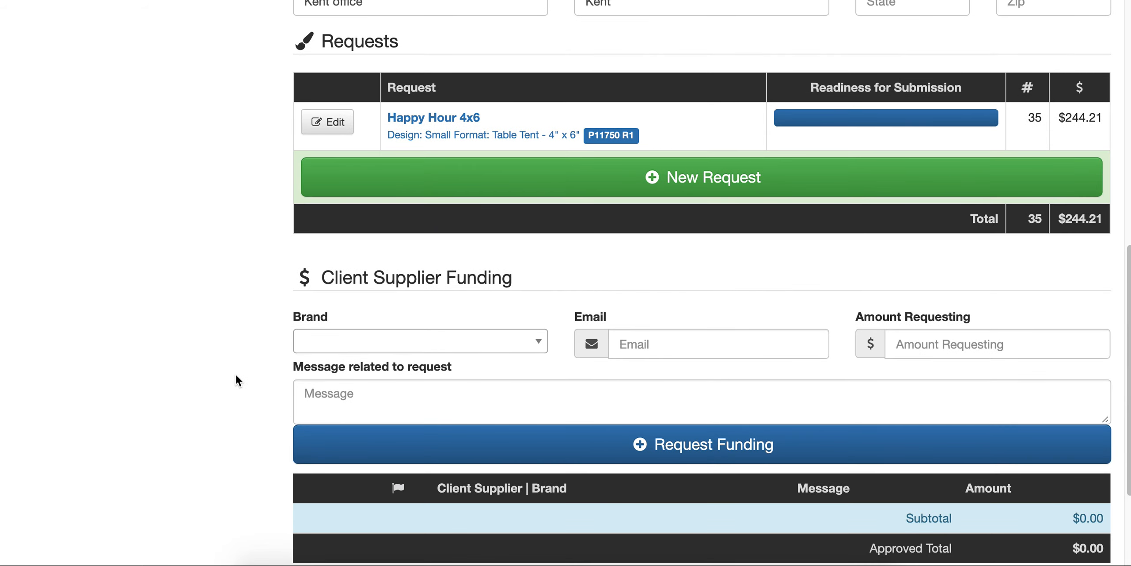
scroll(236, 375, down, 2)
scroll(236, 375, up, 4)
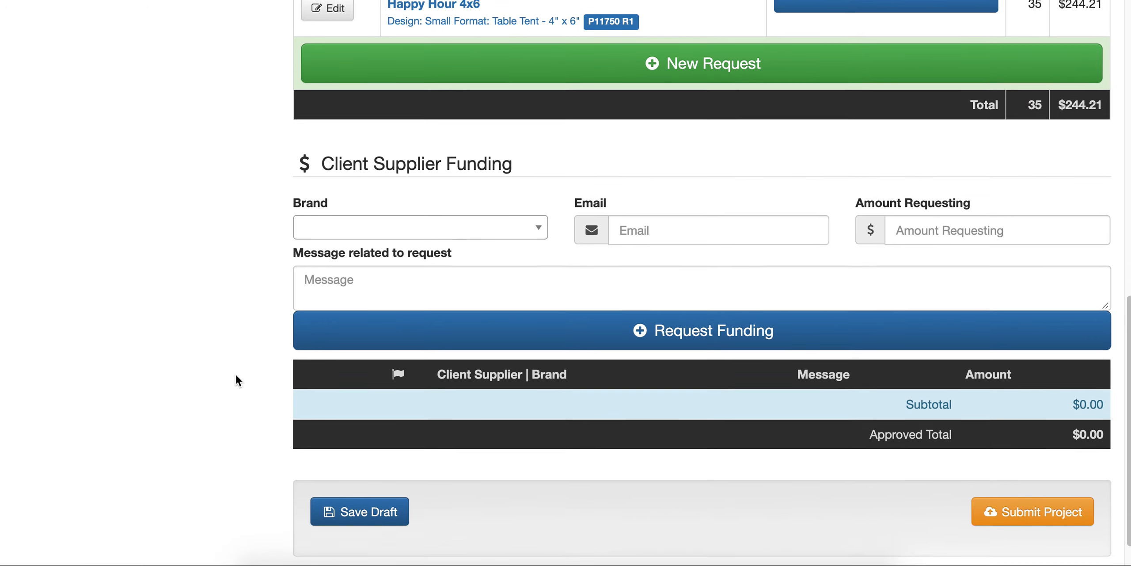
scroll(236, 375, up, 10)
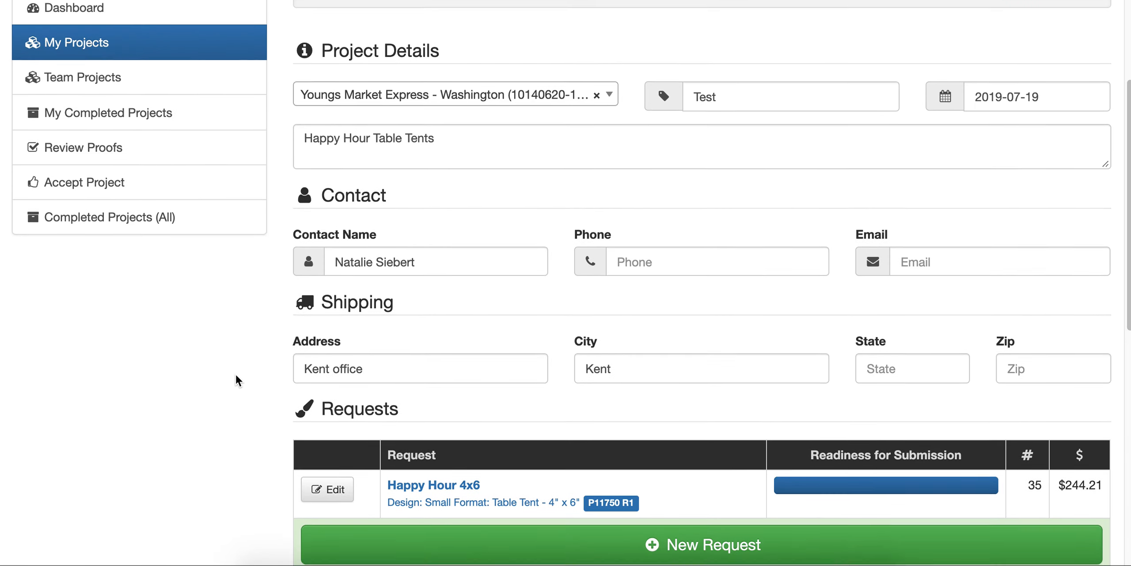
scroll(235, 375, up, 2)
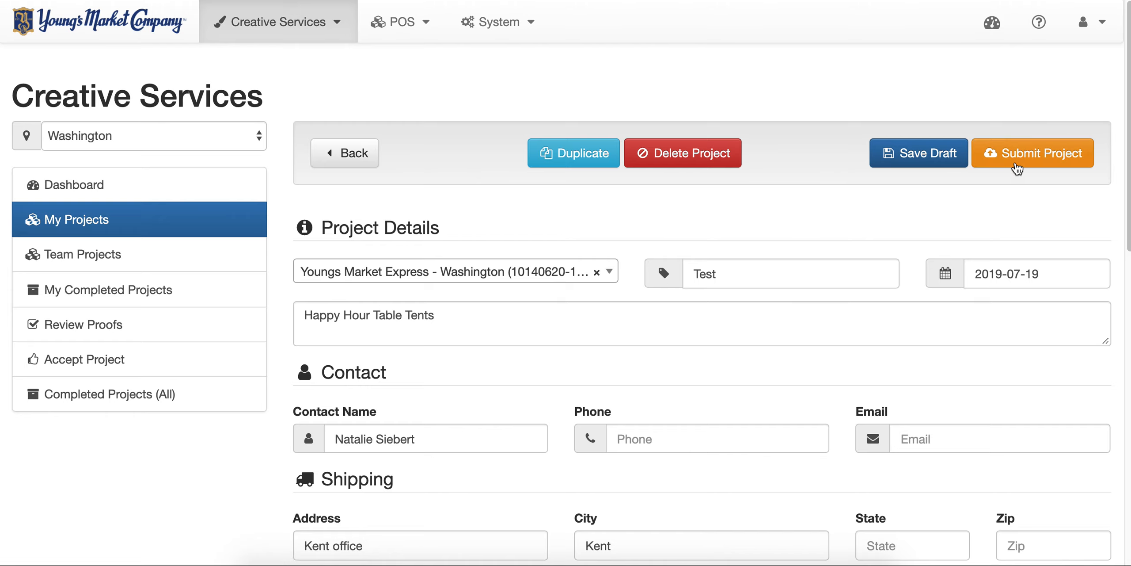
scroll(997, 226, down, 7)
scroll(997, 222, down, 9)
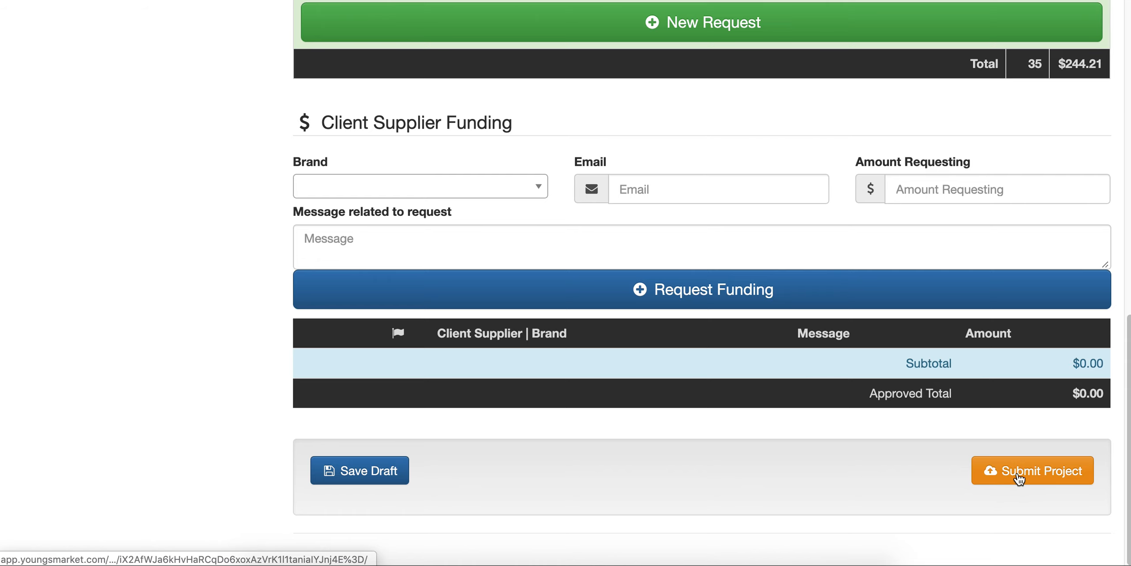
- Submit project P11750 for assessment and dismiss the submission confirmation
click(1020, 478)
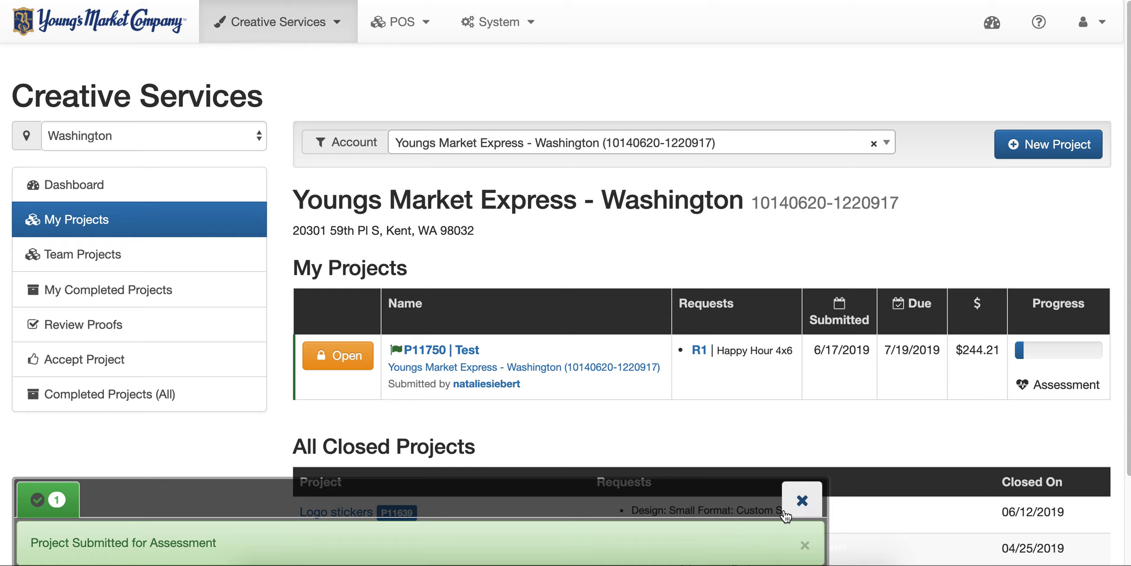
click(799, 503)
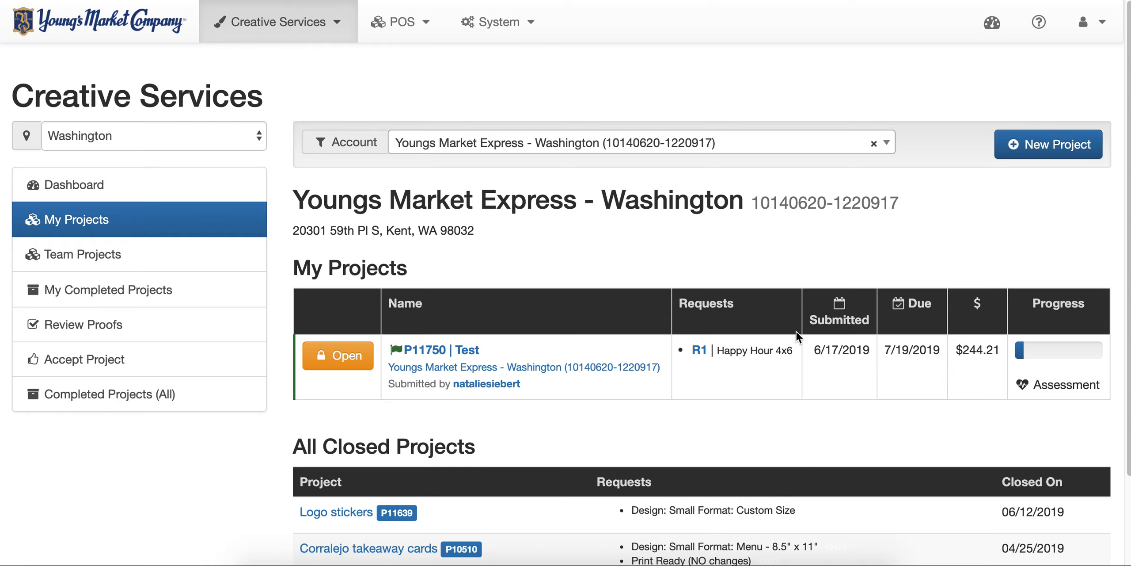